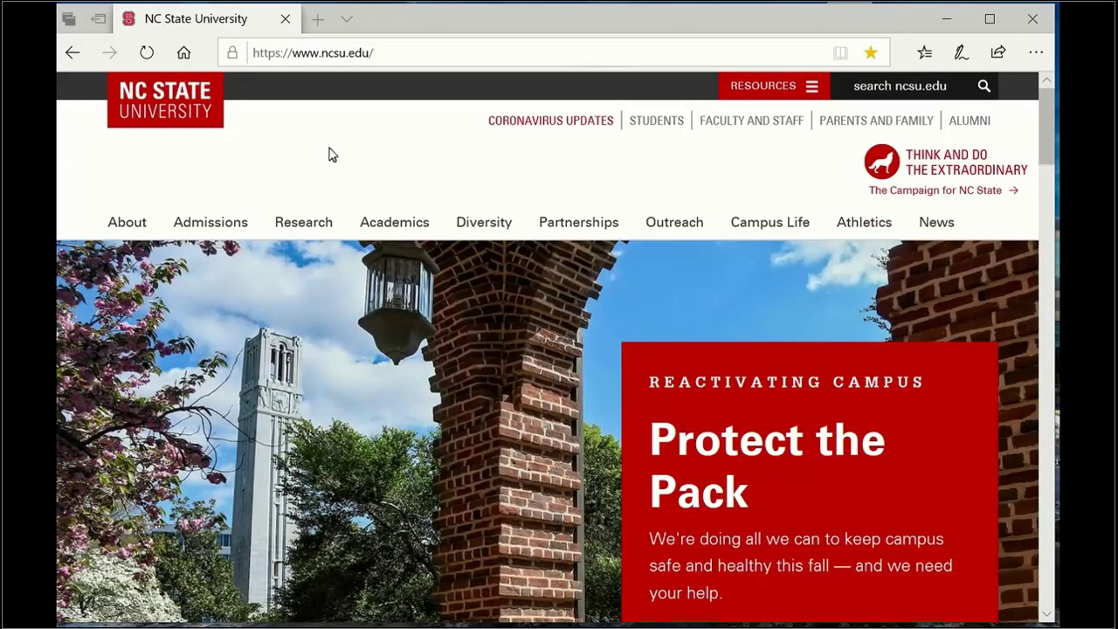
Search the NC State website for "vcl" and go through the VCL site to its Reservations page
{"action": "left_click", "coordinate": [877, 92]}
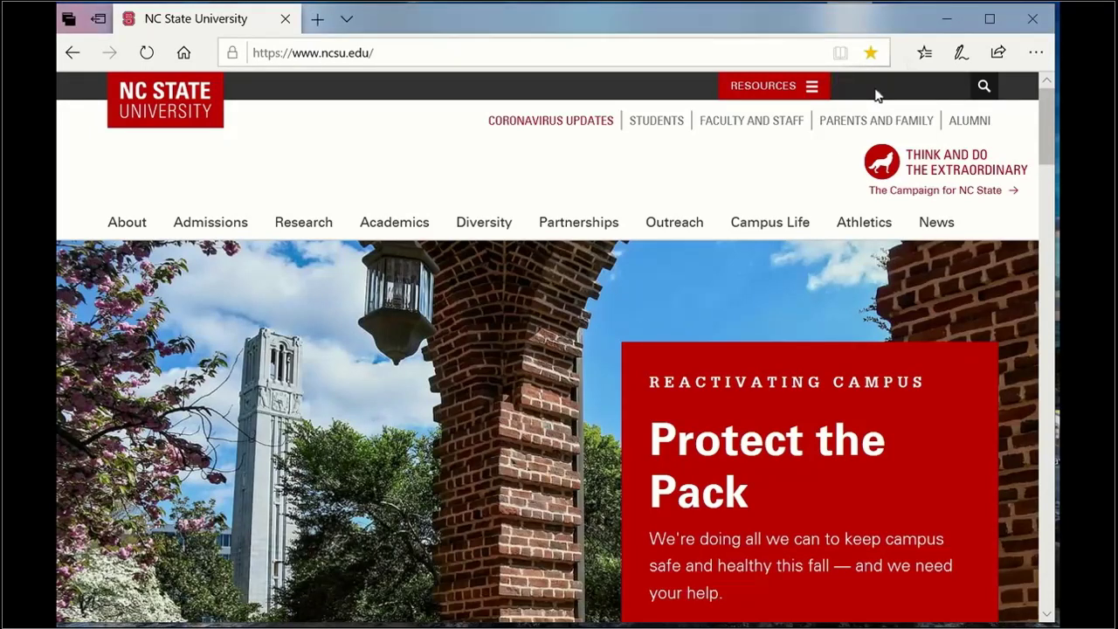
{"action": "type", "text": "vcl"}
{"action": "key", "text": "Return"}
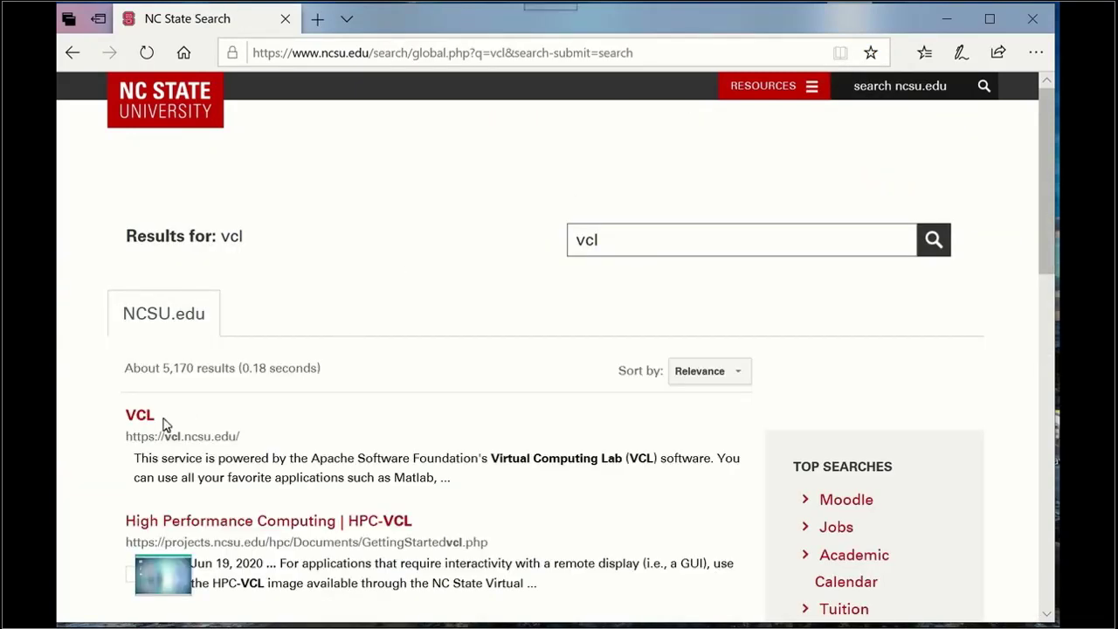
{"action": "left_click", "coordinate": [139, 416]}
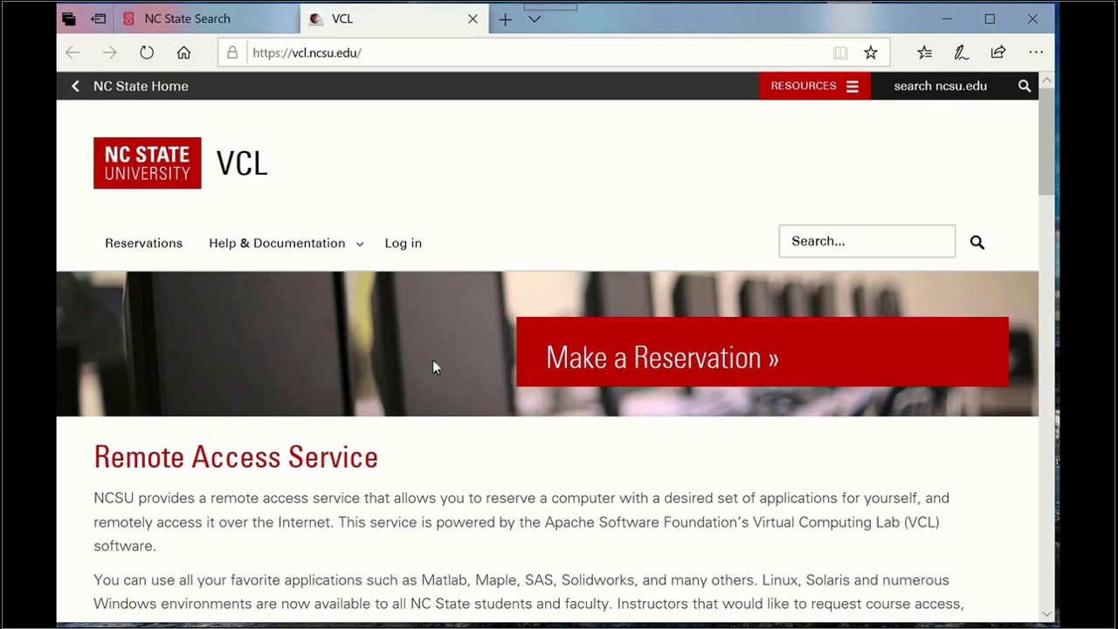
{"action": "left_click", "coordinate": [146, 248]}
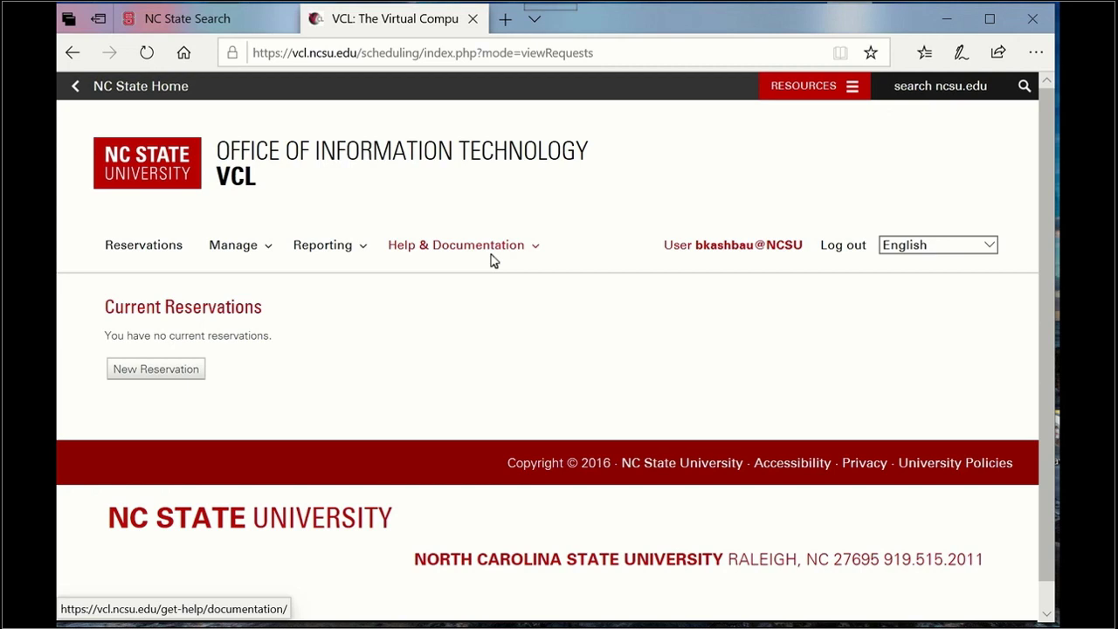
Open the VCL Frequently Asked Questions and examine how to connect from a Macintosh, including the Microsoft Remote Desktop links
{"action": "left_click", "coordinate": [441, 247]}
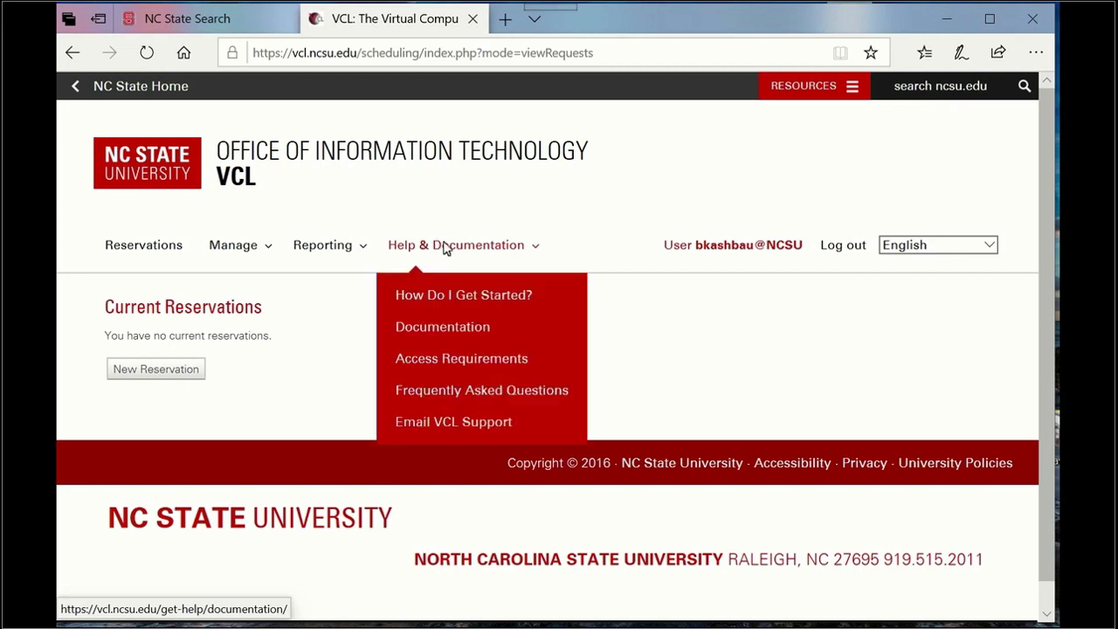
{"action": "left_click", "coordinate": [438, 390]}
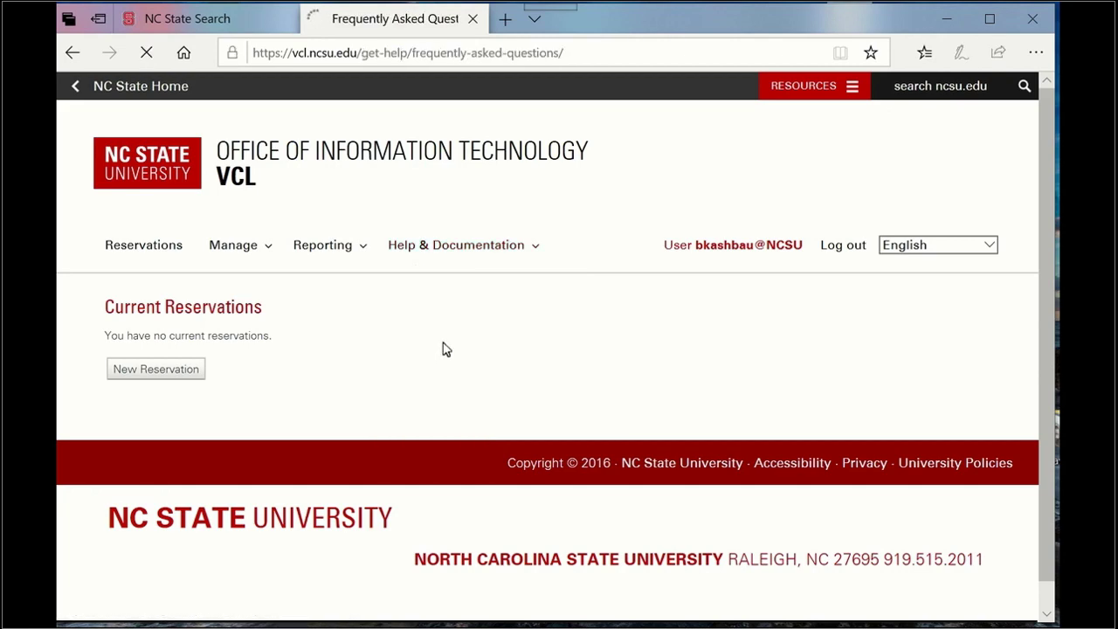
{"action": "scroll", "coordinate": [444, 351], "scroll_direction": "down", "scroll_amount": 5}
{"action": "scroll", "coordinate": [443, 351], "scroll_direction": "down", "scroll_amount": 2}
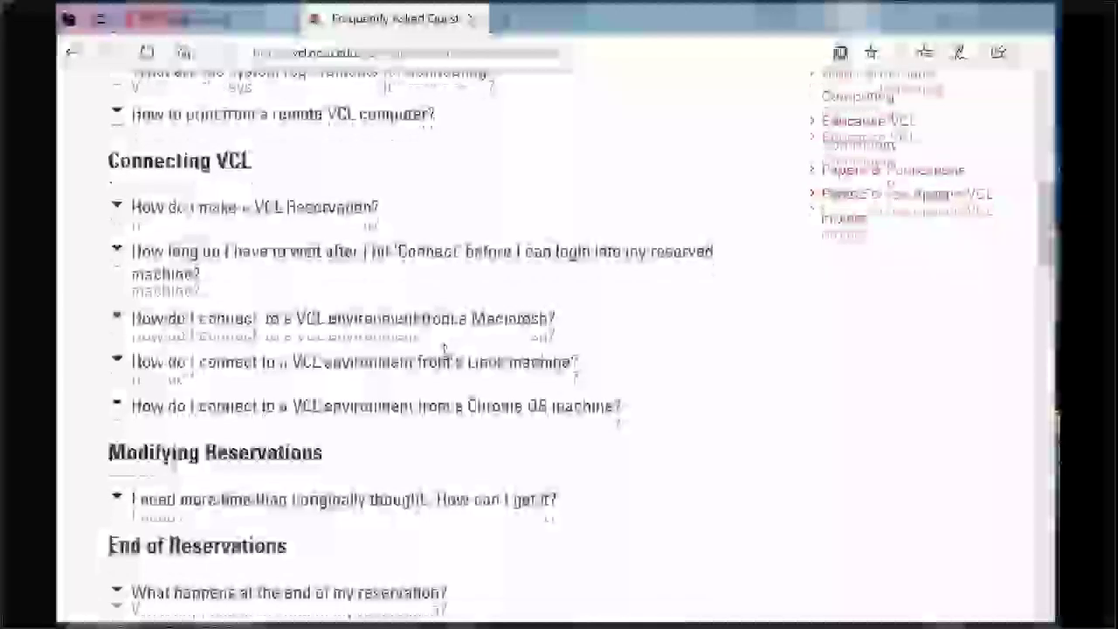
{"action": "left_click", "coordinate": [327, 321]}
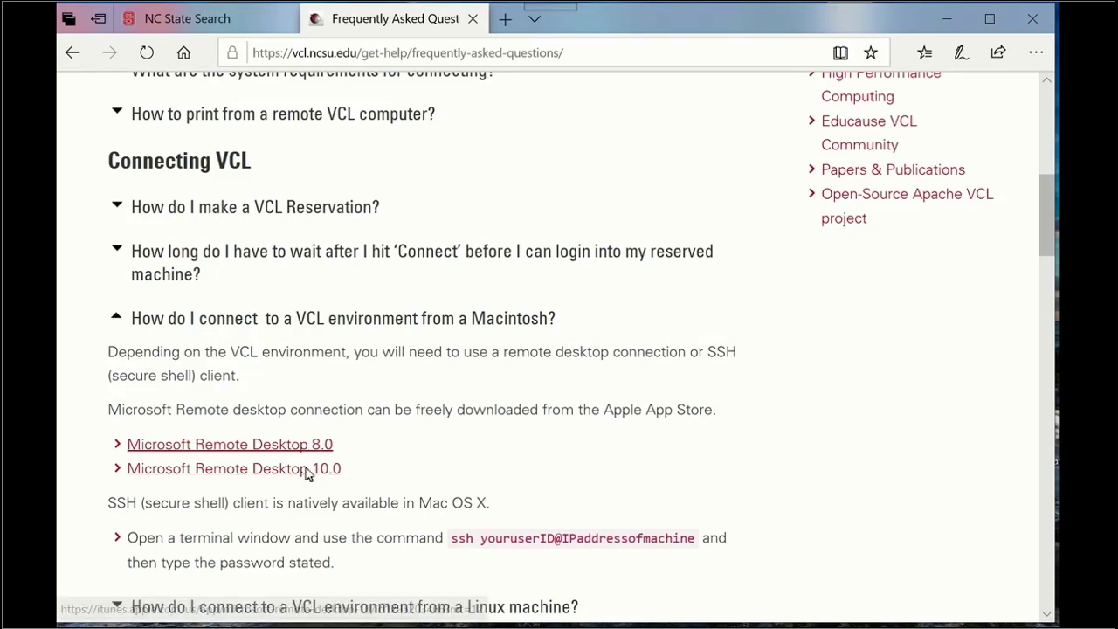
{"action": "left_click", "coordinate": [331, 447]}
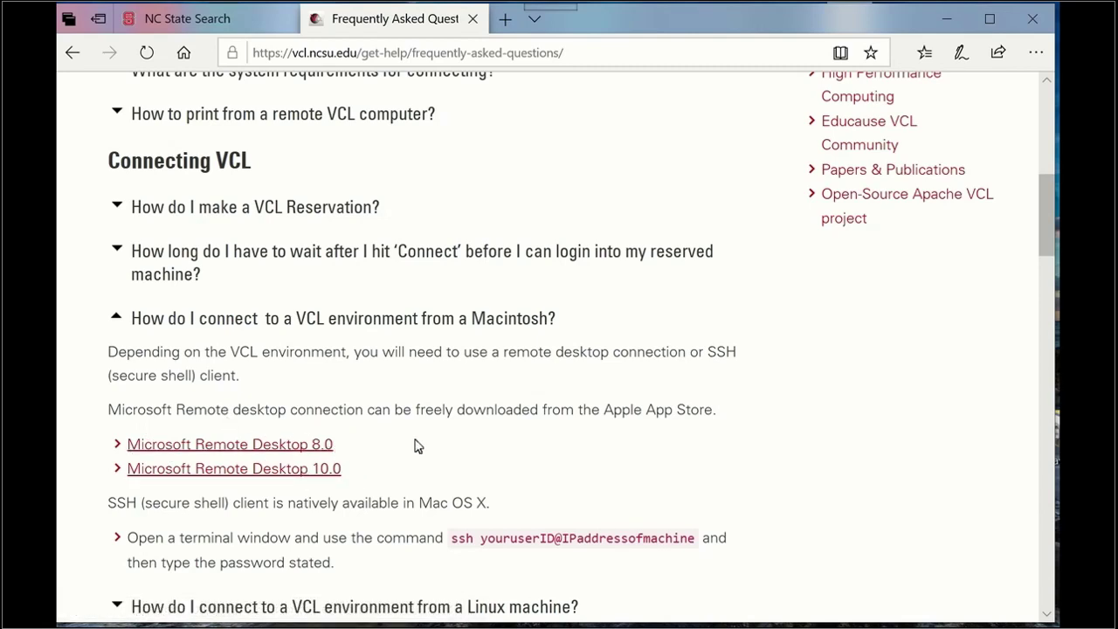
{"action": "scroll", "coordinate": [432, 453], "scroll_direction": "down", "scroll_amount": 1}
{"action": "scroll", "coordinate": [435, 455], "scroll_direction": "down", "scroll_amount": 1}
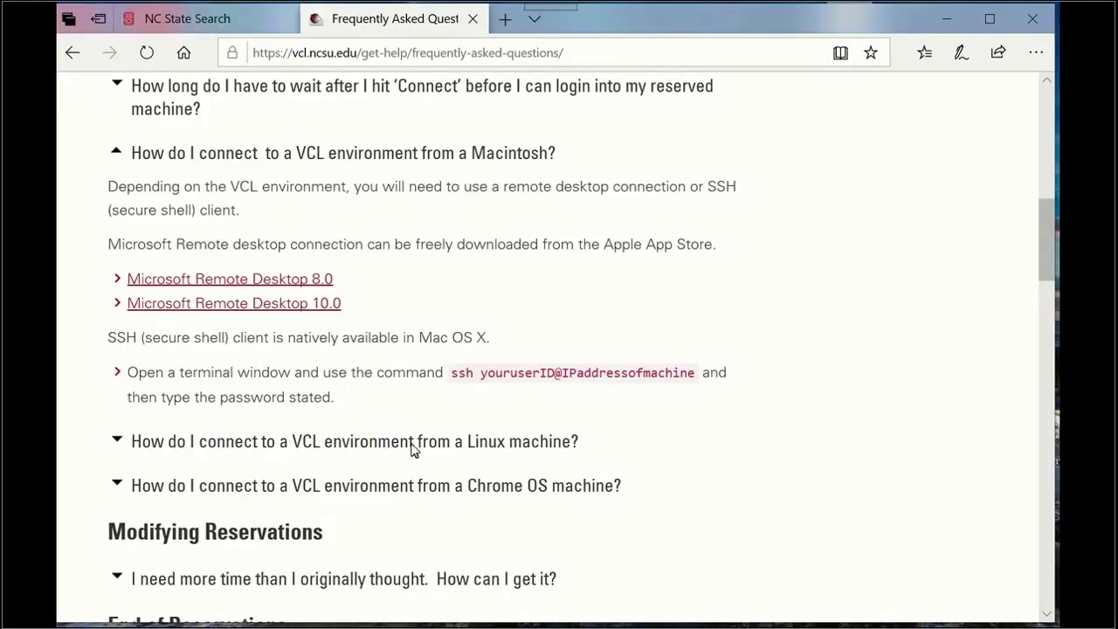
{"action": "scroll", "coordinate": [414, 450], "scroll_direction": "down", "scroll_amount": 2}
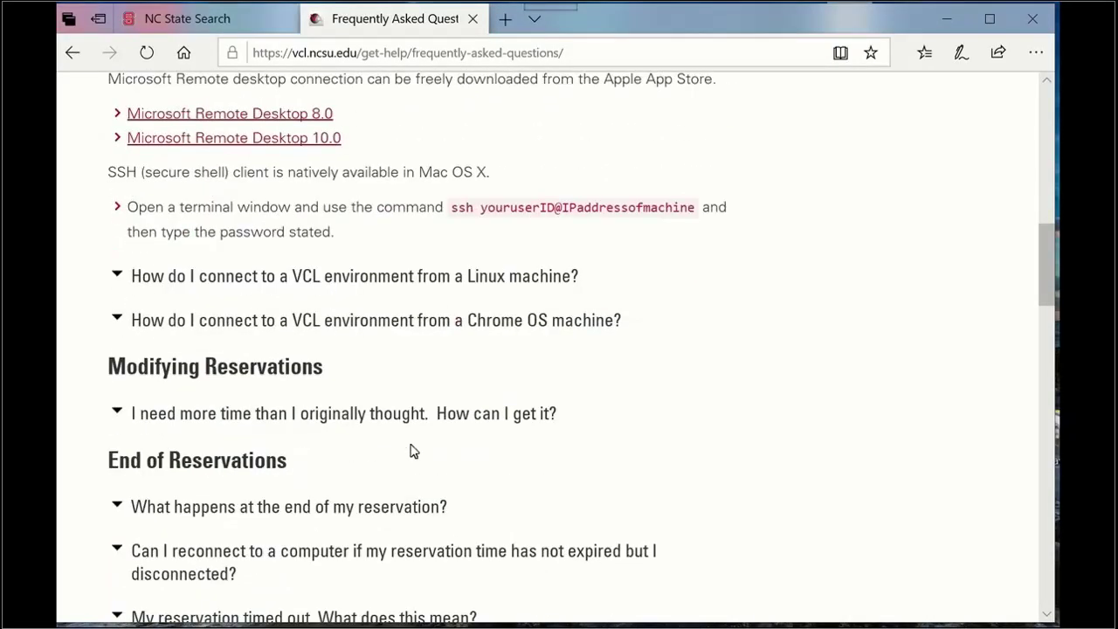
{"action": "scroll", "coordinate": [414, 451], "scroll_direction": "down", "scroll_amount": 1}
{"action": "scroll", "coordinate": [411, 446], "scroll_direction": "up", "scroll_amount": 3}
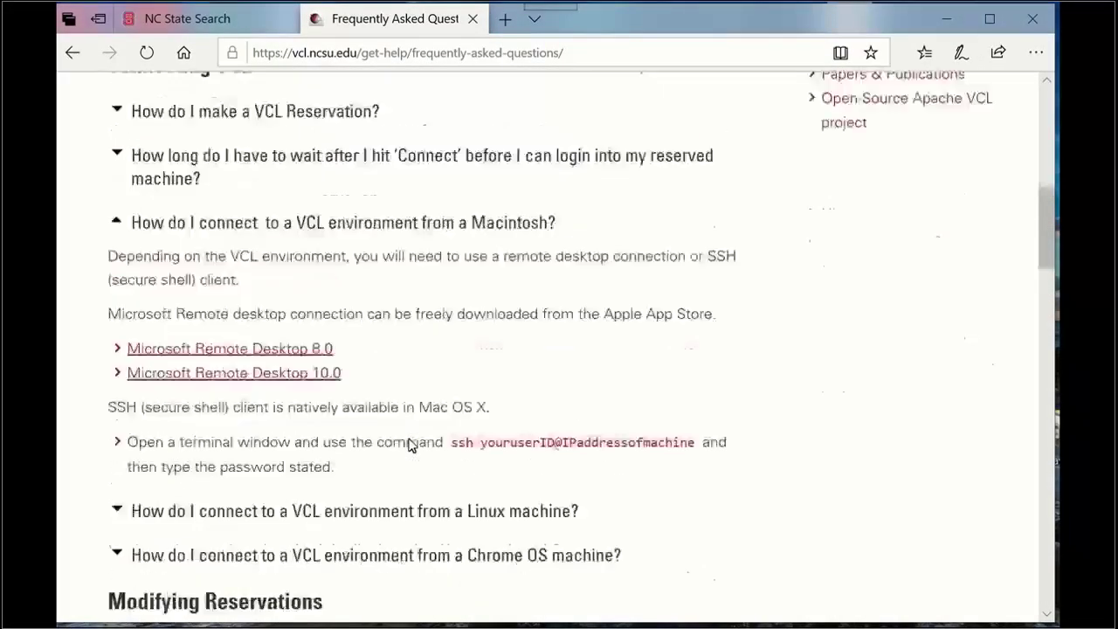
{"action": "scroll", "coordinate": [412, 446], "scroll_direction": "up", "scroll_amount": 9}
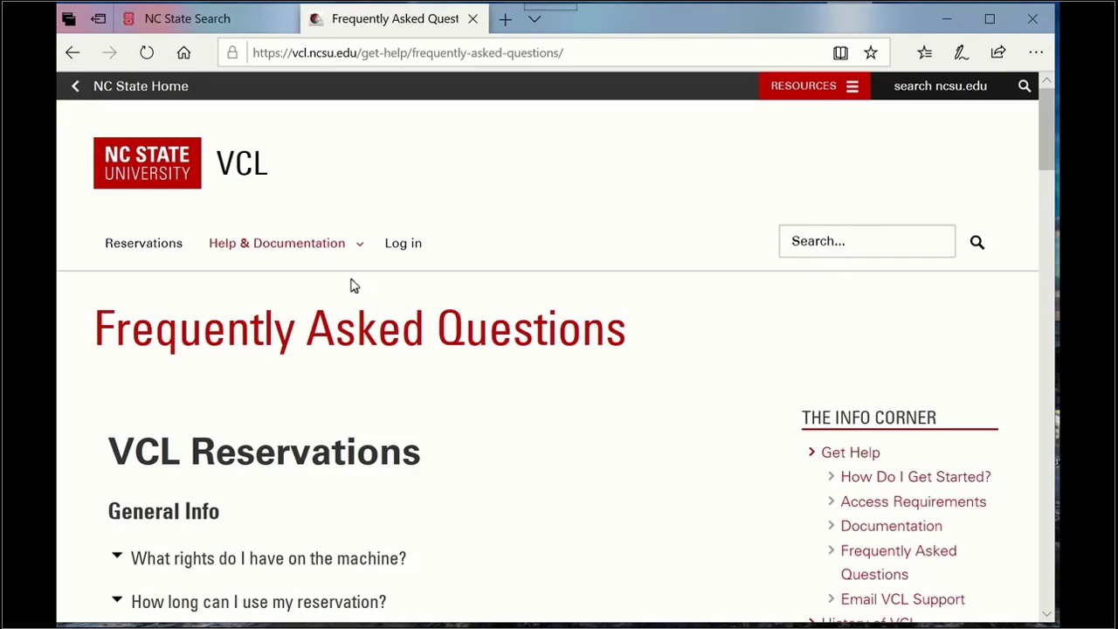
Return to the reservations area and review the RDP Preferences in the user preferences, especially Map Local Drives
{"action": "left_click", "coordinate": [154, 247]}
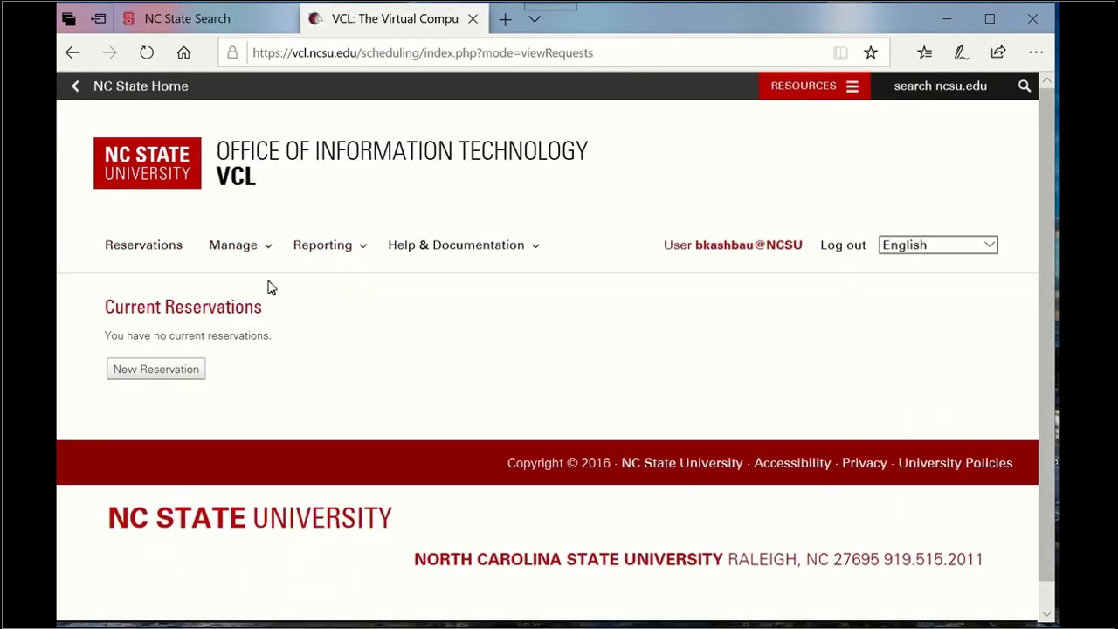
{"action": "left_click", "coordinate": [233, 254]}
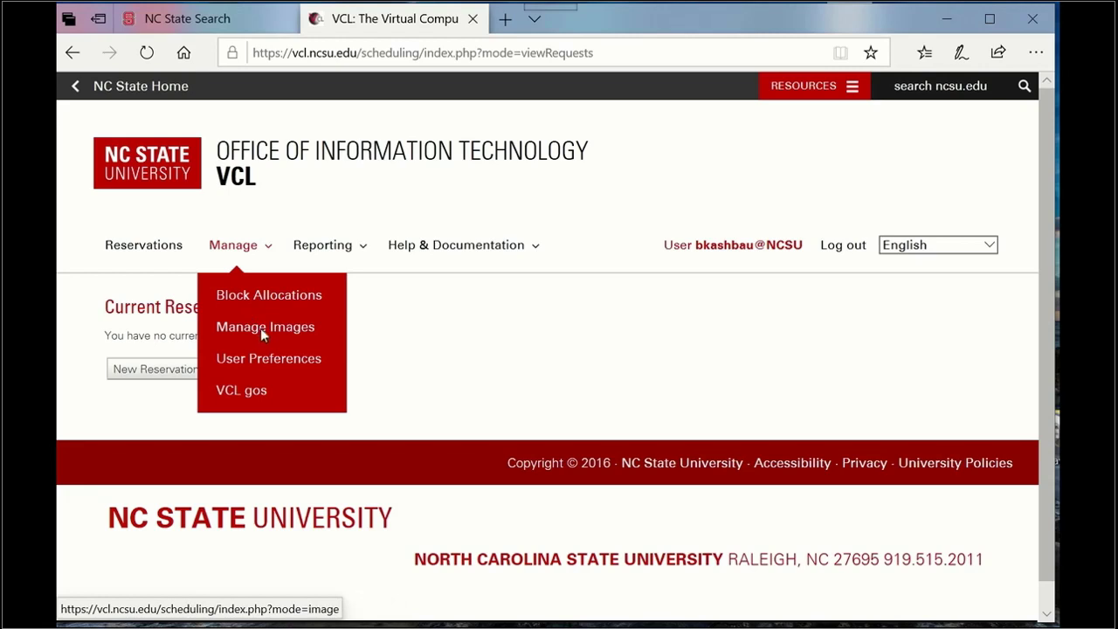
{"action": "left_click", "coordinate": [269, 359]}
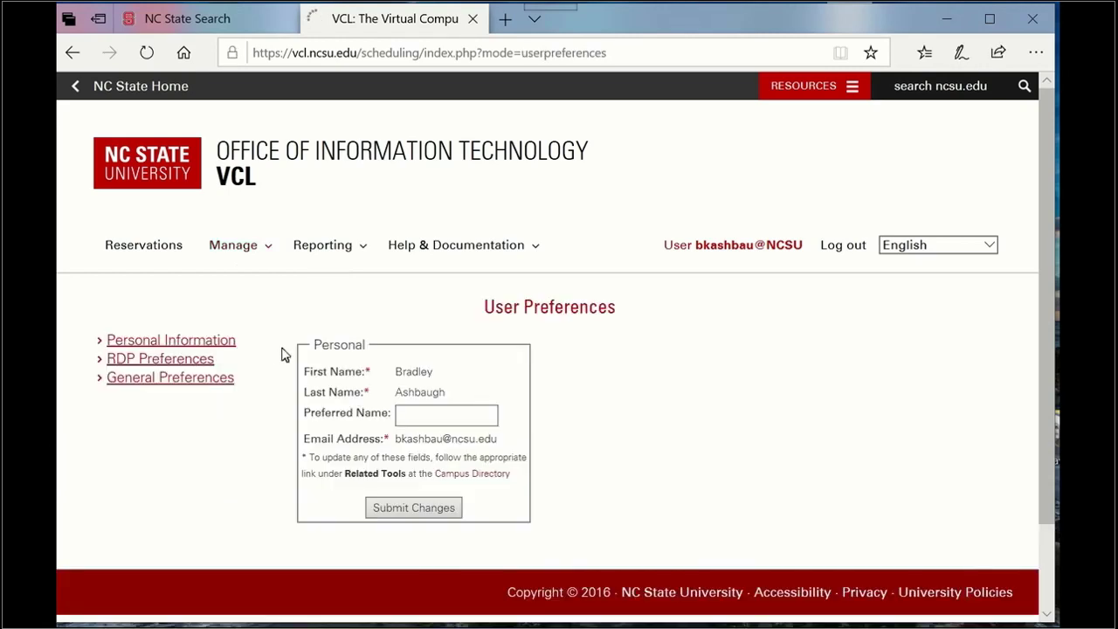
{"action": "left_click", "coordinate": [168, 360]}
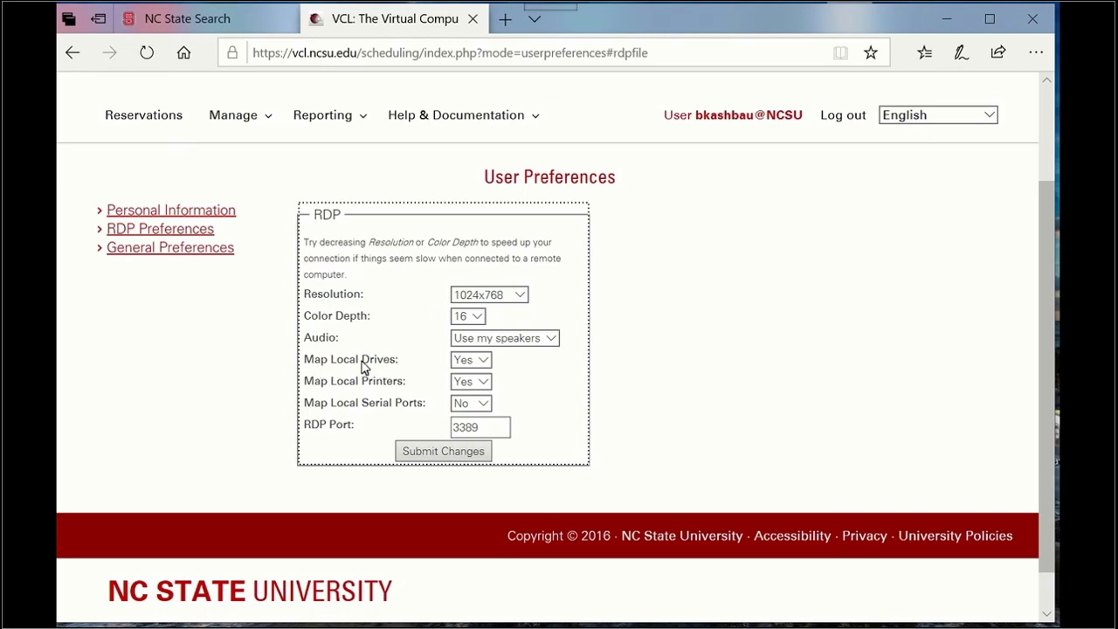
{"action": "left_click", "coordinate": [461, 360]}
Create a new basic reservation for the SPSS/AMOS 26 environment, starting now with a duration of 1 hour
{"action": "left_click", "coordinate": [138, 122]}
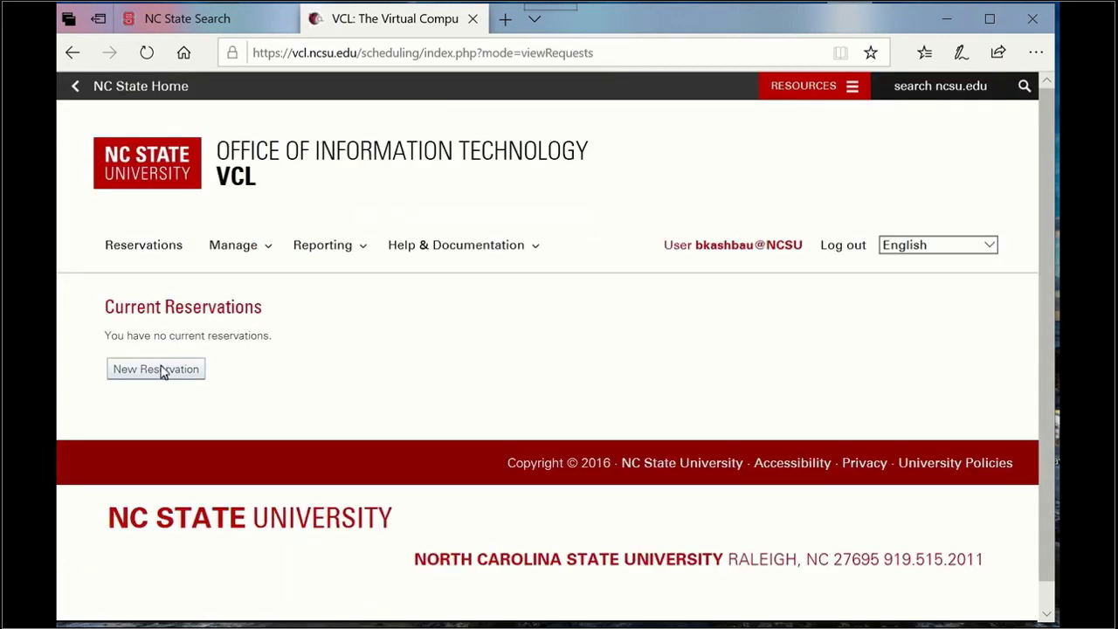
{"action": "left_click", "coordinate": [157, 369]}
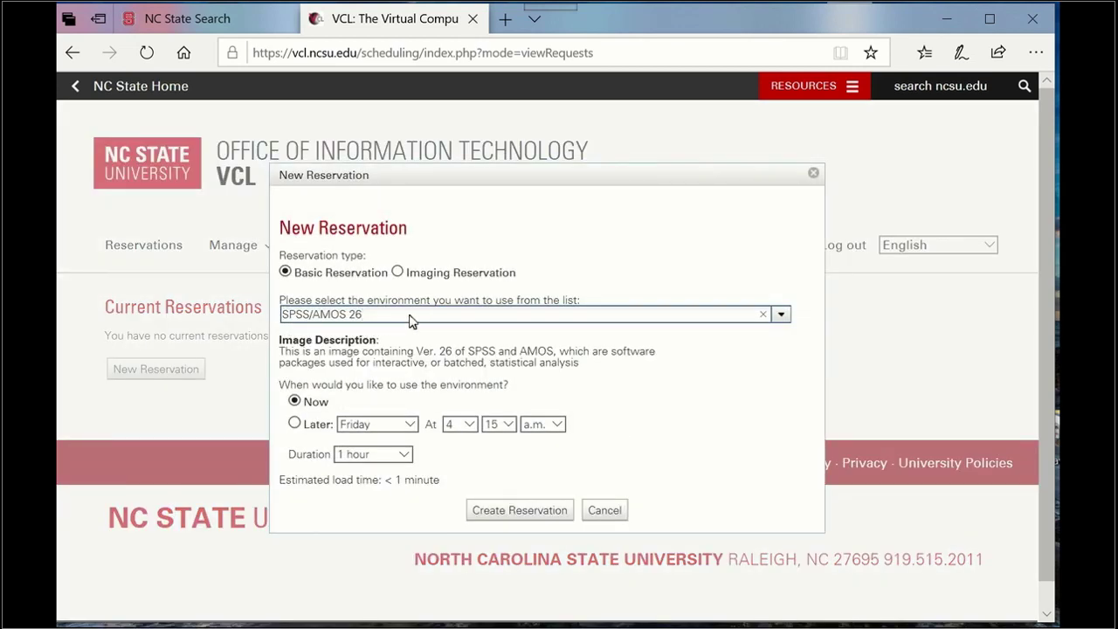
{"action": "left_click", "coordinate": [781, 314]}
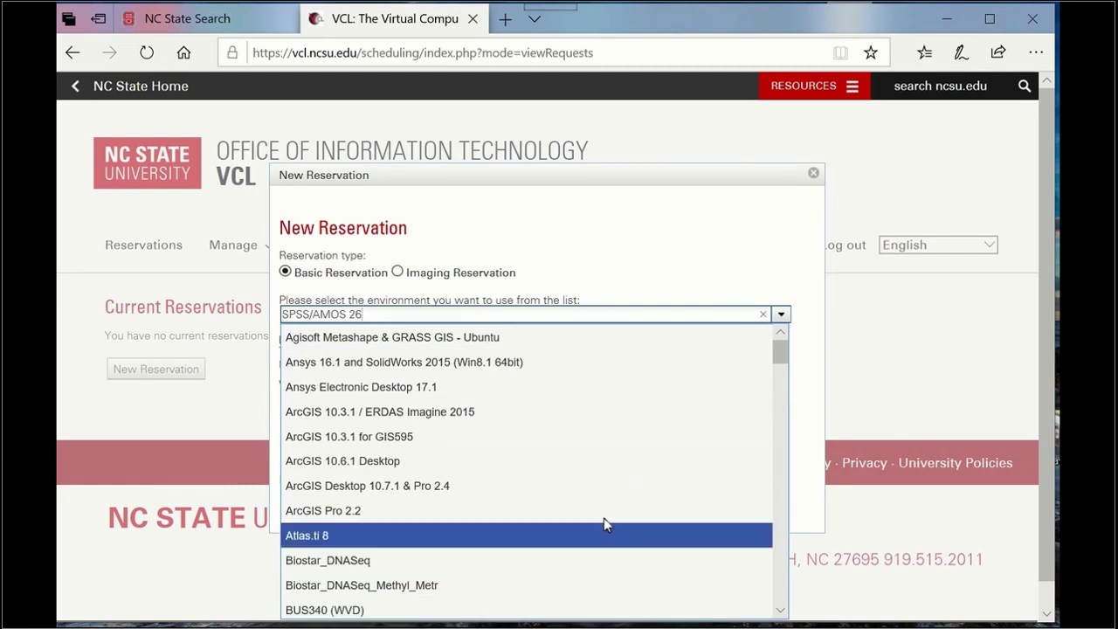
{"action": "left_click_drag", "start_coordinate": [780, 351], "coordinate": [774, 400]}
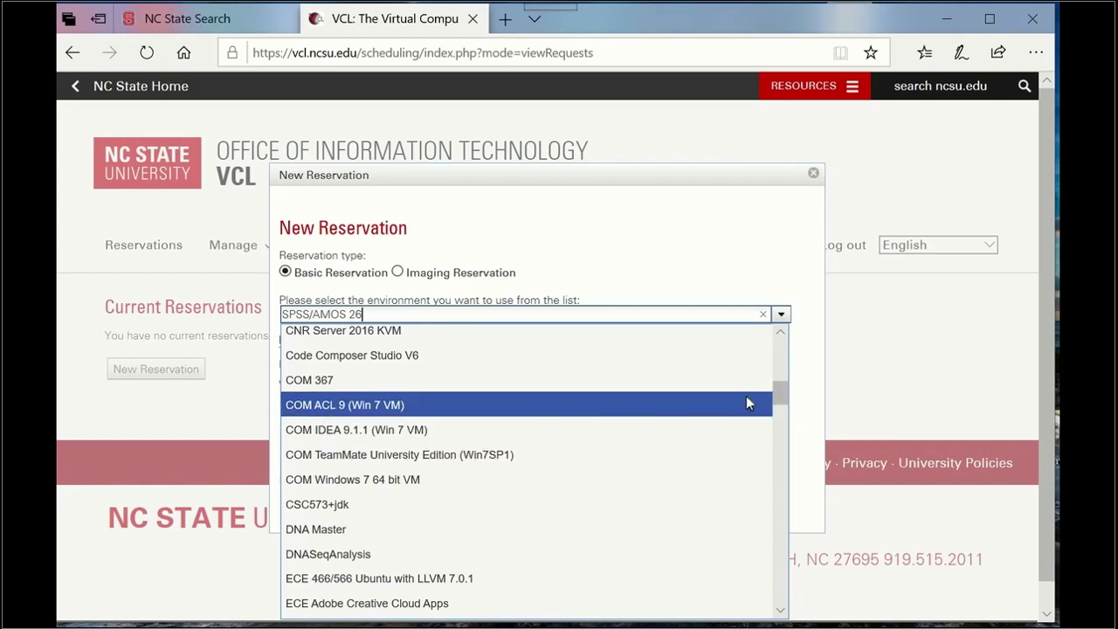
{"action": "left_click_drag", "start_coordinate": [777, 390], "coordinate": [772, 515]}
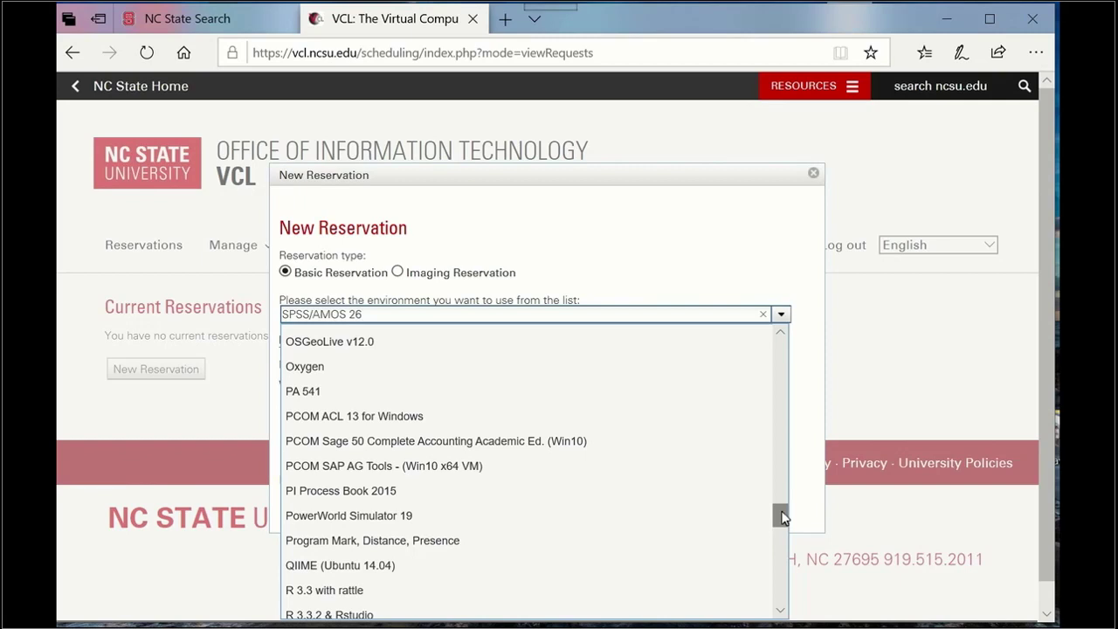
{"action": "left_click_drag", "start_coordinate": [782, 516], "coordinate": [765, 563]}
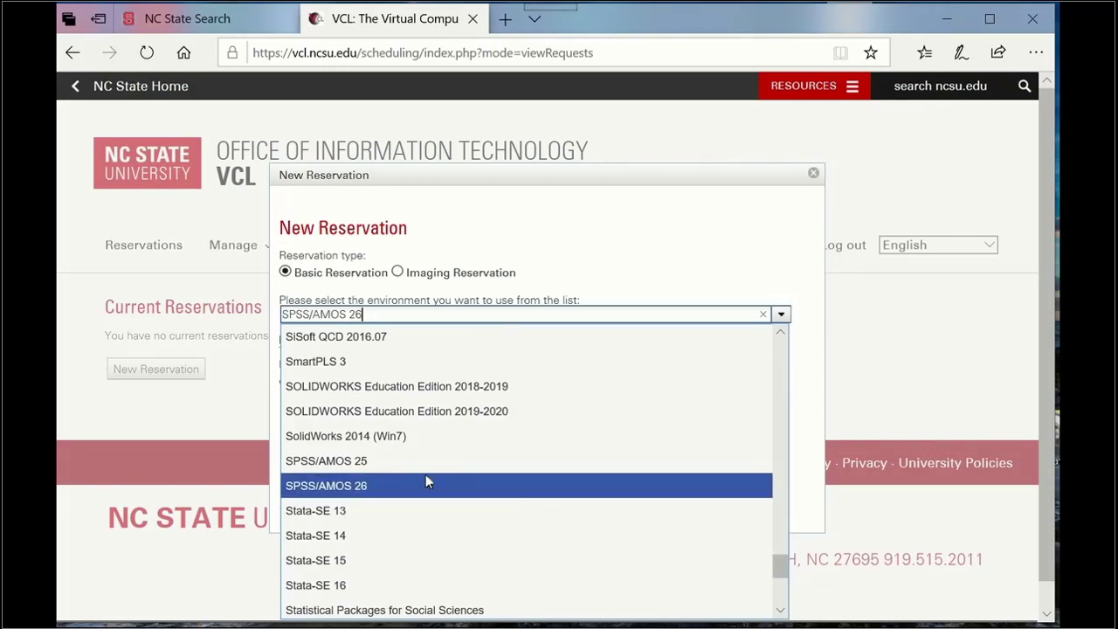
{"action": "left_click", "coordinate": [382, 485]}
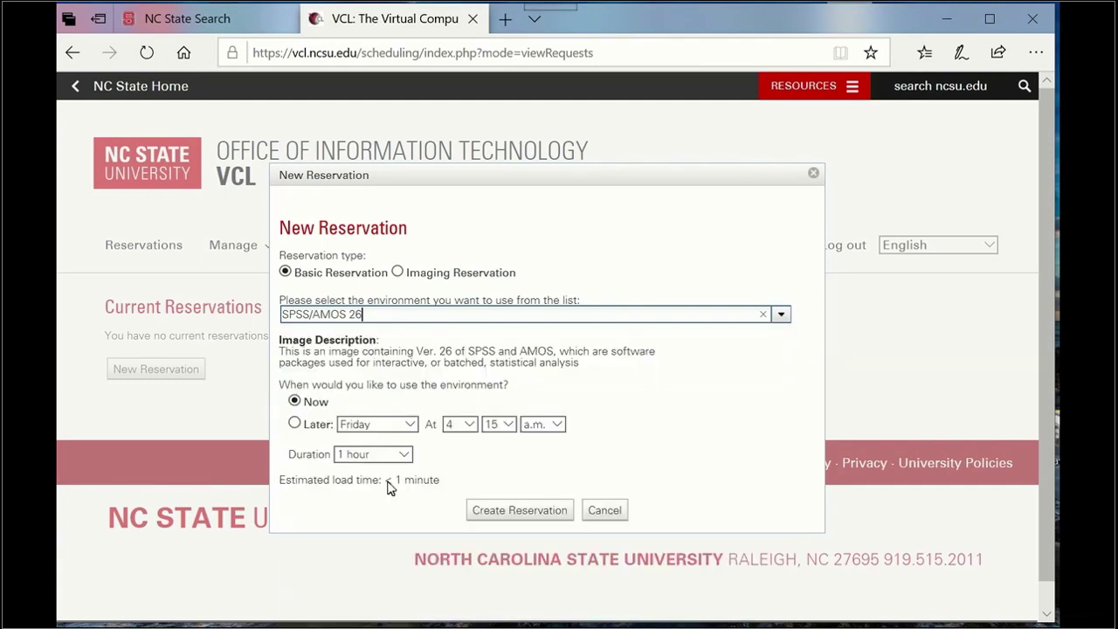
{"action": "left_click", "coordinate": [510, 513]}
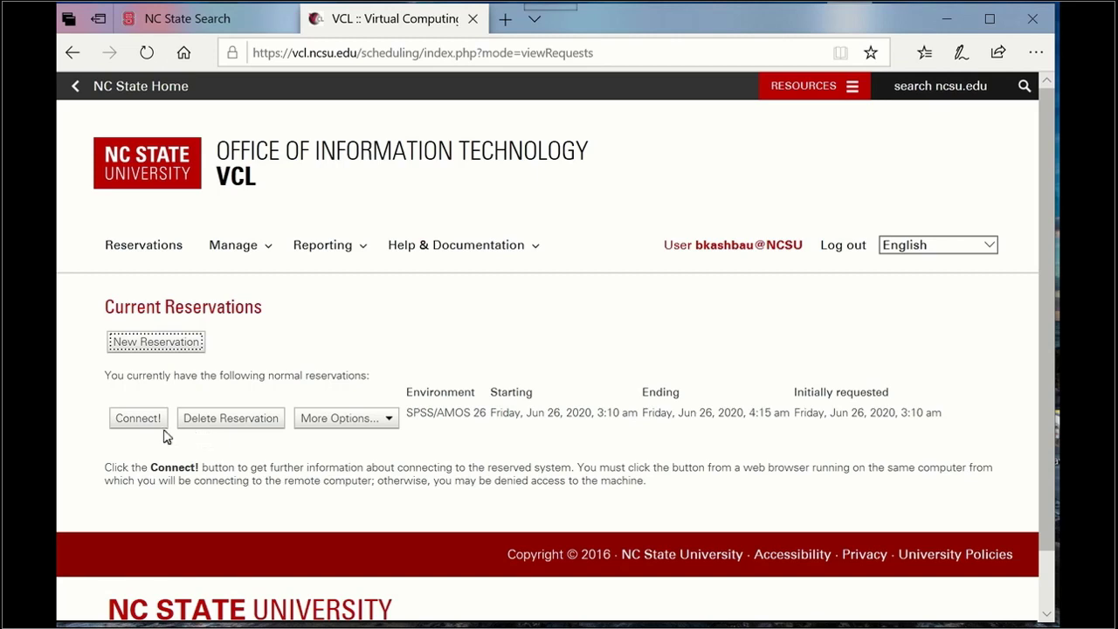
Copy the password from the SPSS/AMOS 26 reservation's connection details and start the remote connection with its RDP file
{"action": "left_click", "coordinate": [138, 421]}
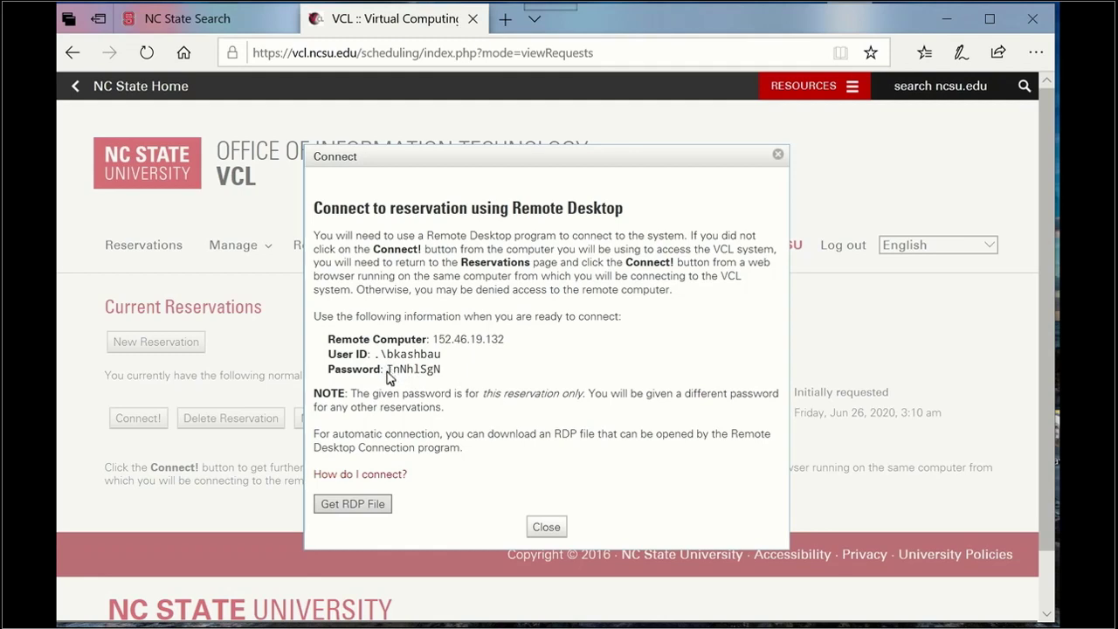
{"action": "left_click_drag", "start_coordinate": [389, 368], "coordinate": [435, 381]}
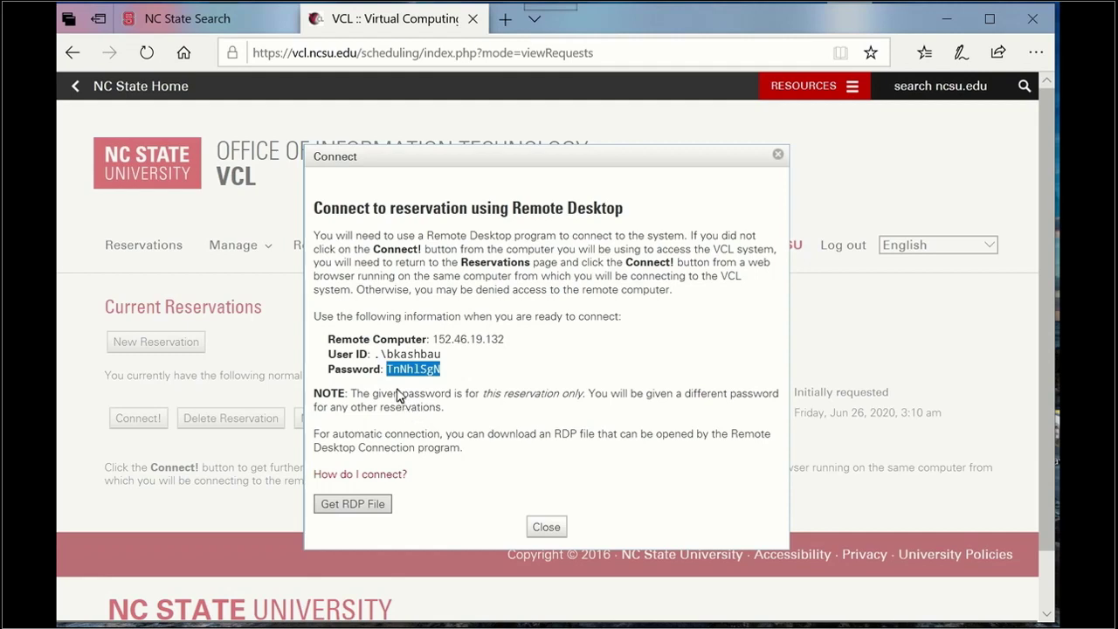
{"action": "left_click", "coordinate": [367, 505]}
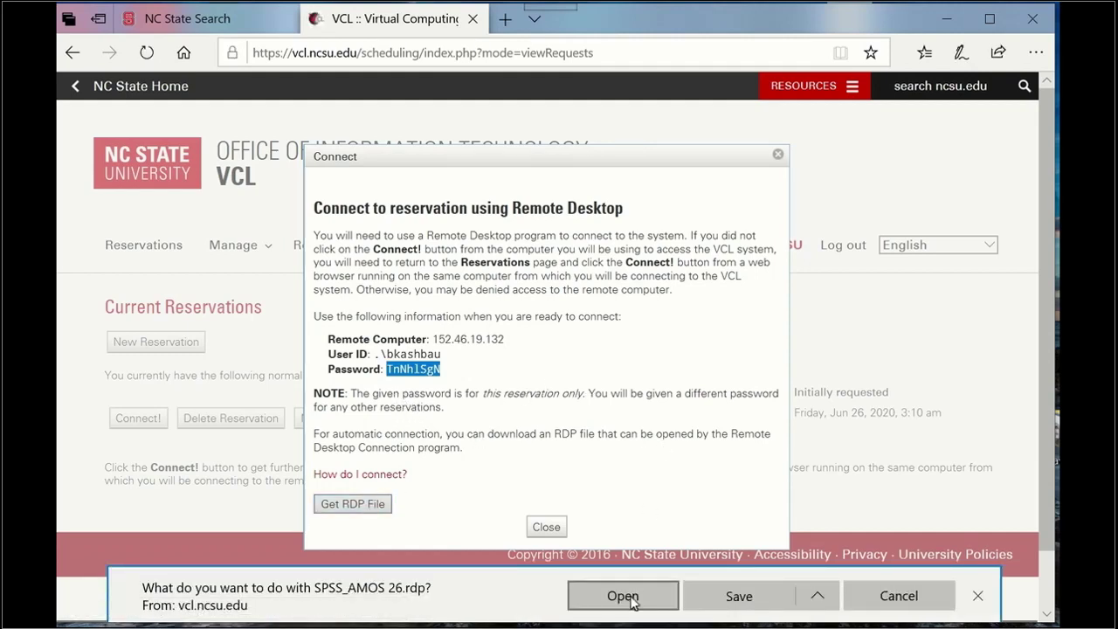
{"action": "left_click", "coordinate": [626, 596]}
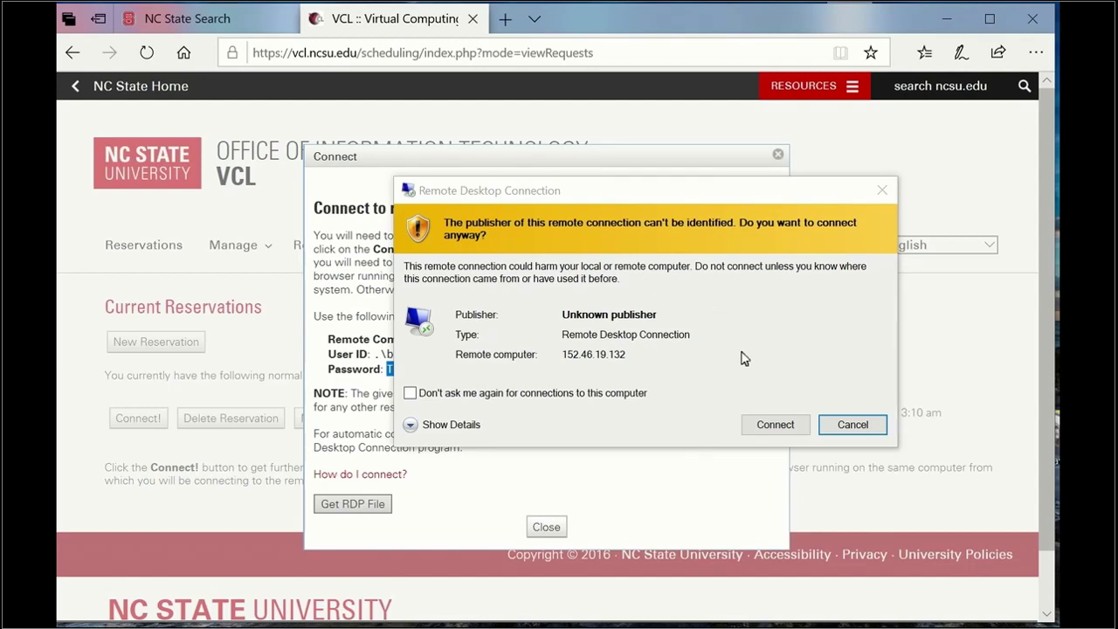
{"action": "left_click", "coordinate": [775, 428]}
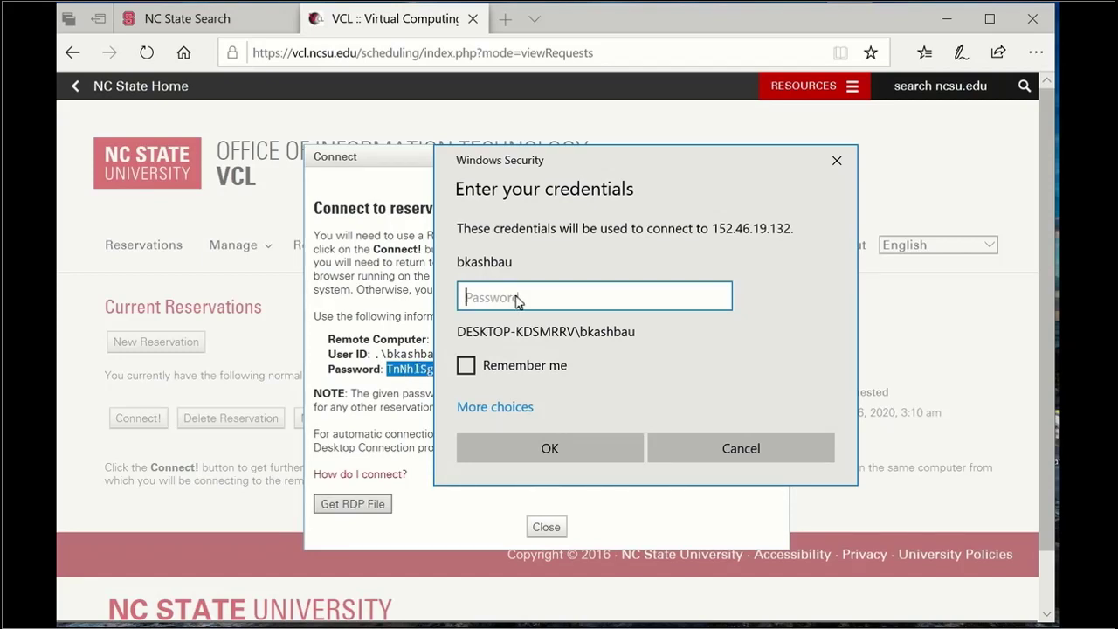
Try to log on to the remote computer with the copied reservation password
{"action": "key", "text": "ctrl+v"}
{"action": "left_click", "coordinate": [544, 451]}
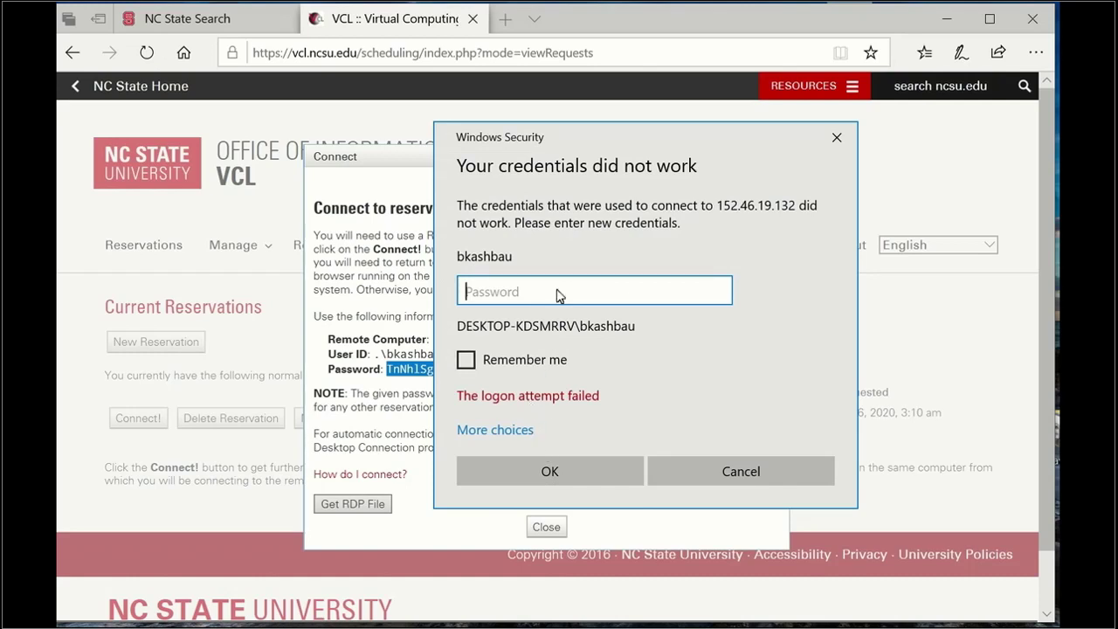
Recopy the reservation password, log on to the remote computer with it, and accept the unverified certificate
{"action": "left_click", "coordinate": [391, 371]}
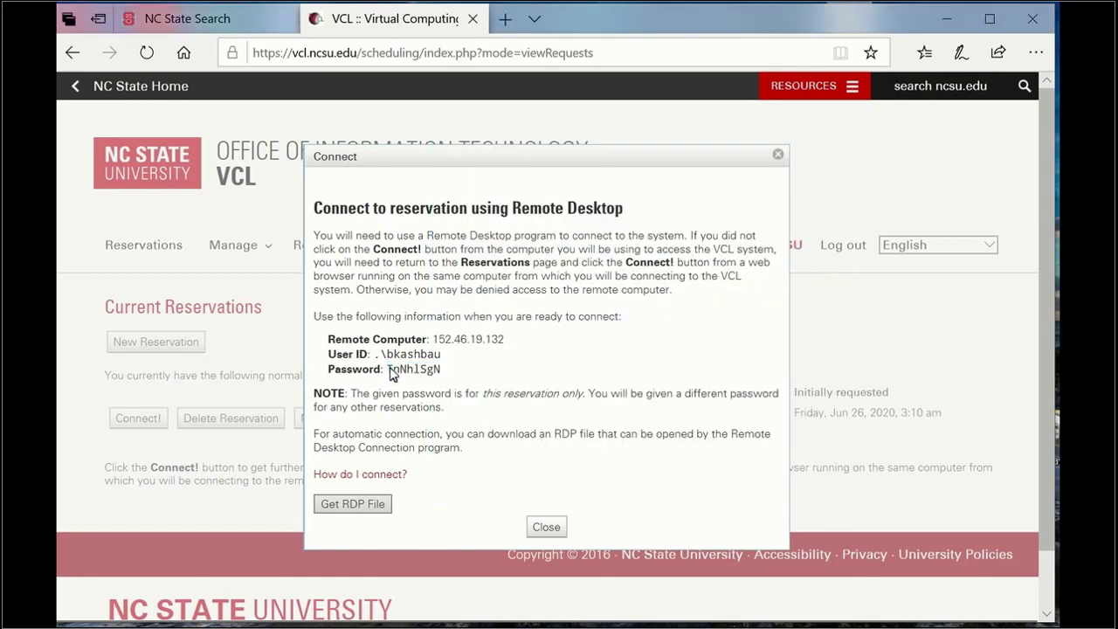
{"action": "double_click", "coordinate": [391, 372]}
{"action": "left_click", "coordinate": [388, 373]}
{"action": "left_click_drag", "start_coordinate": [390, 373], "coordinate": [463, 370]}
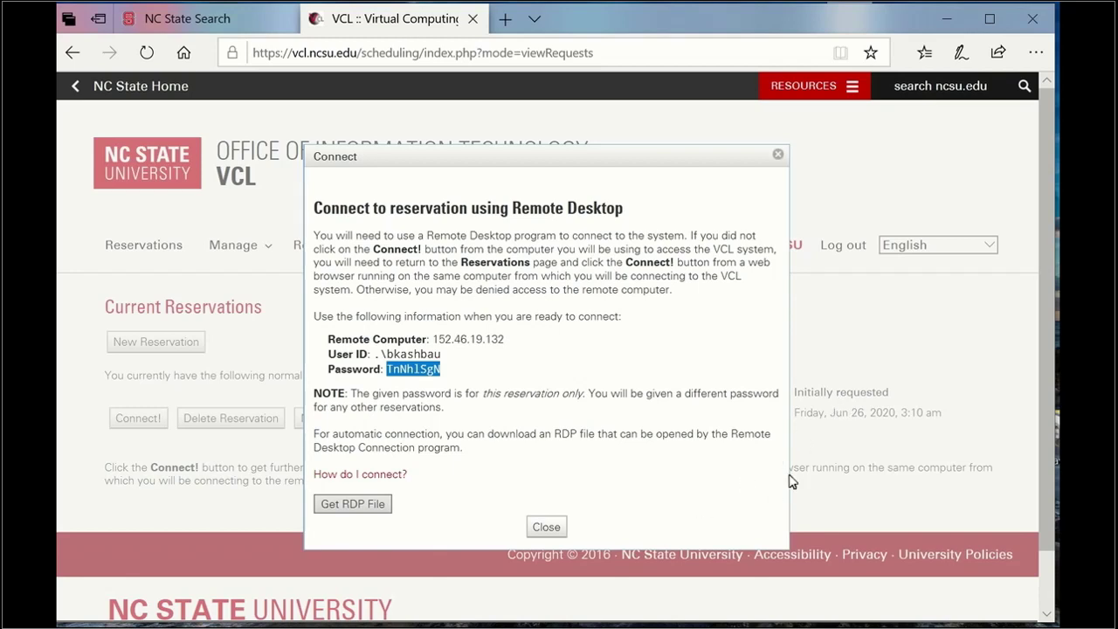
{"action": "key", "text": "alt+Tab"}
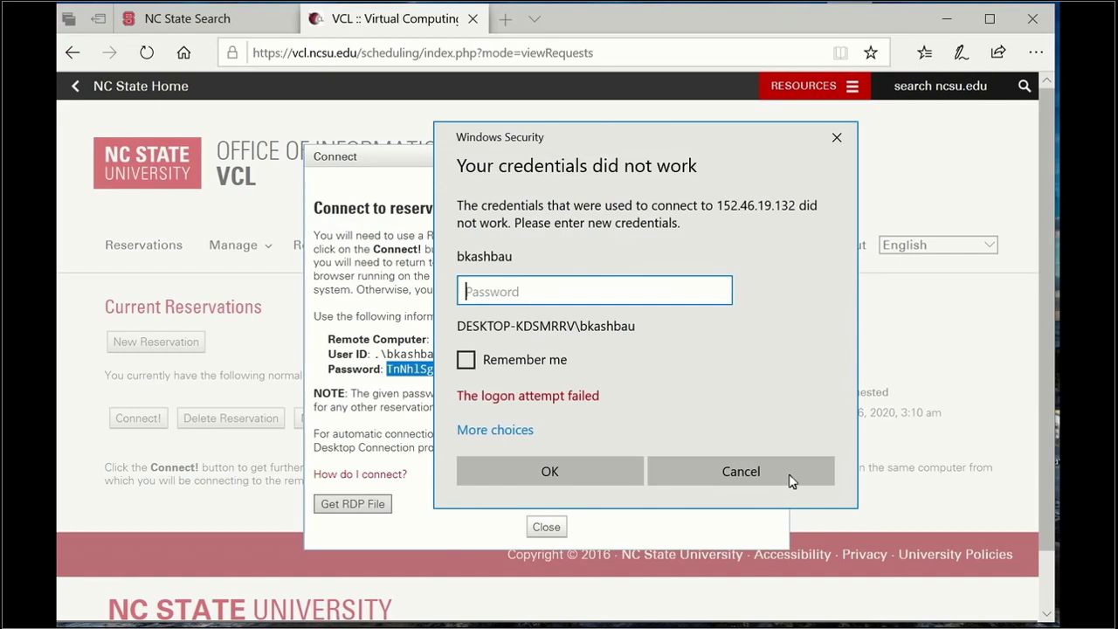
{"action": "key", "text": "ctrl+v"}
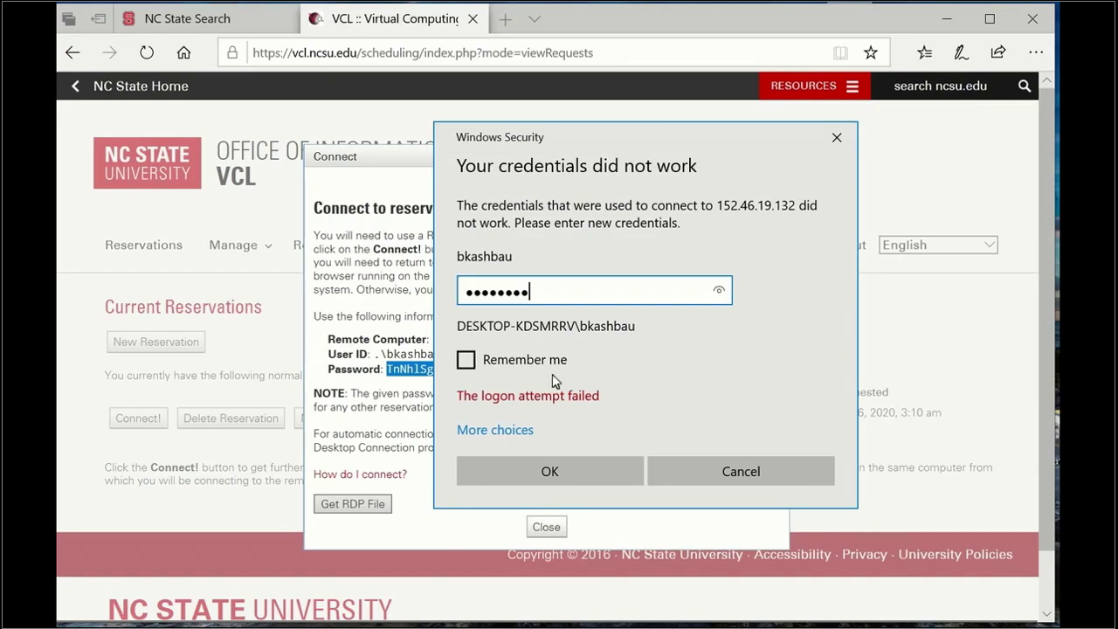
{"action": "left_click", "coordinate": [550, 471]}
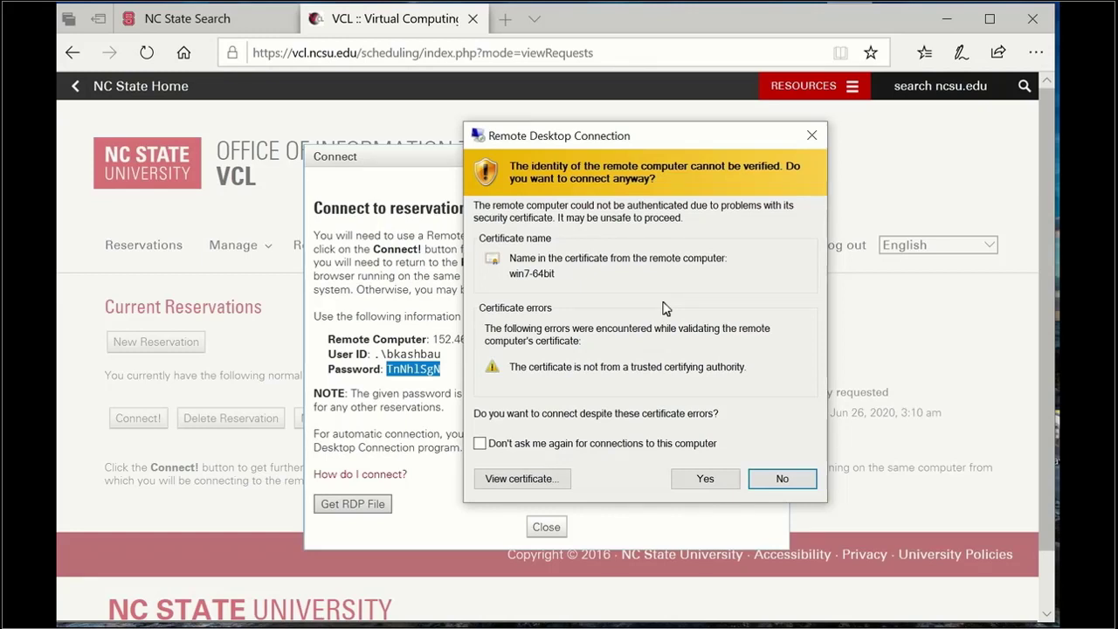
{"action": "left_click", "coordinate": [708, 478]}
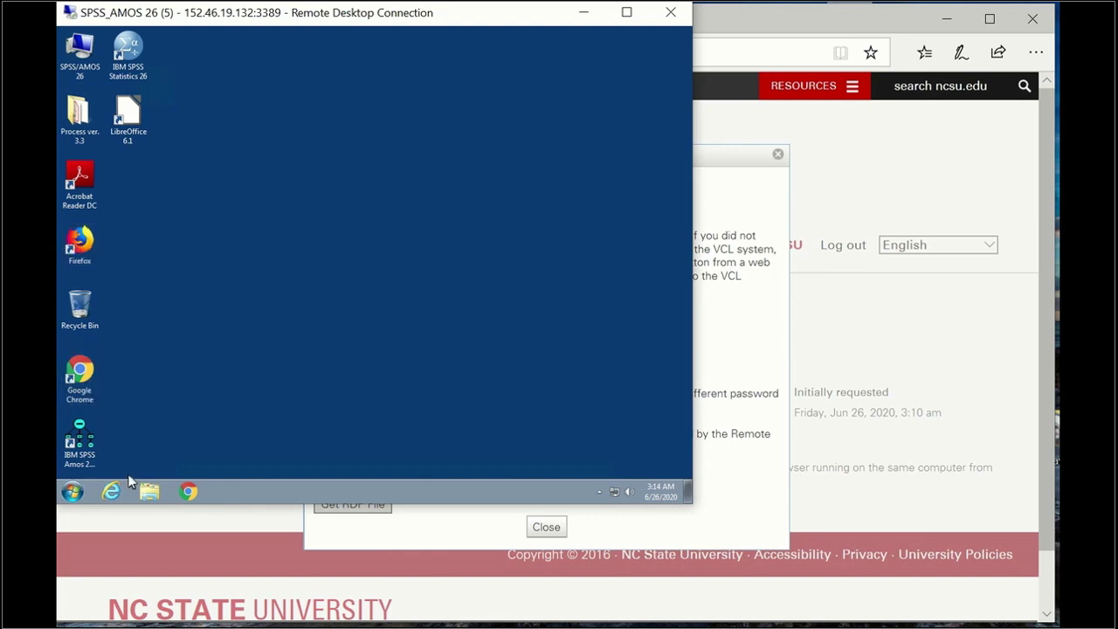
Browse the mapped local C drive on the remote computer to the personal user folder under Users
{"action": "left_click", "coordinate": [148, 492]}
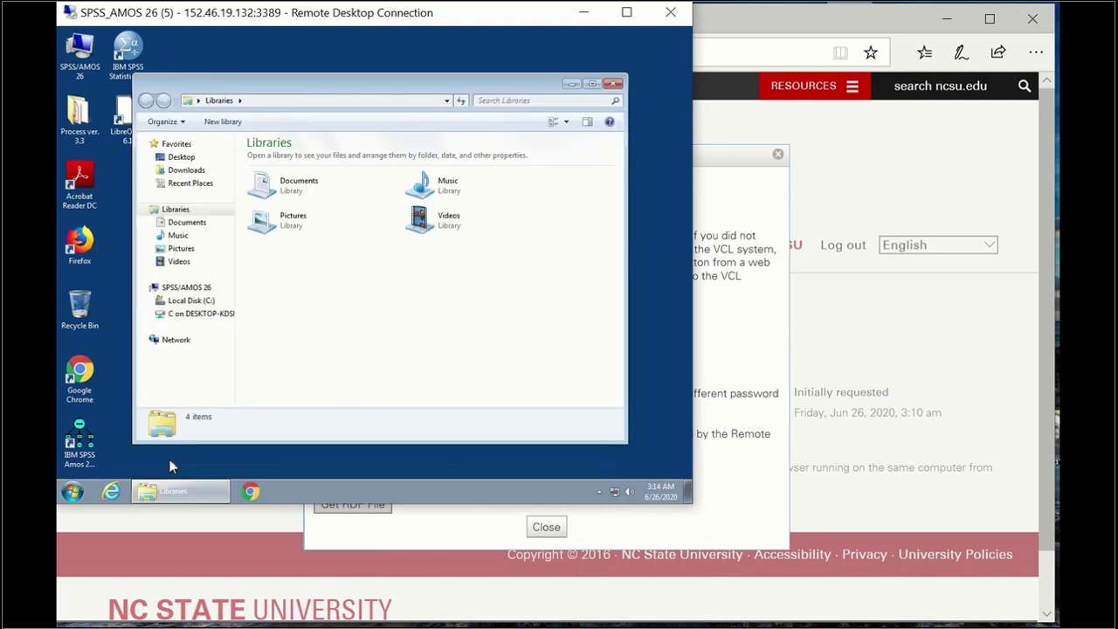
{"action": "left_click", "coordinate": [180, 318]}
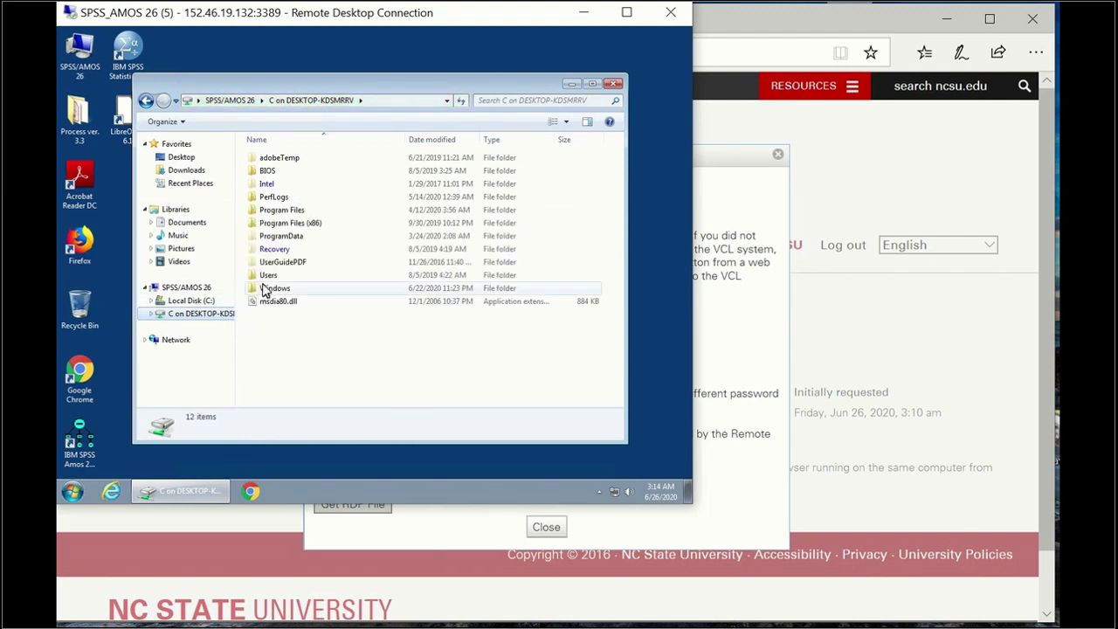
{"action": "left_click", "coordinate": [279, 278]}
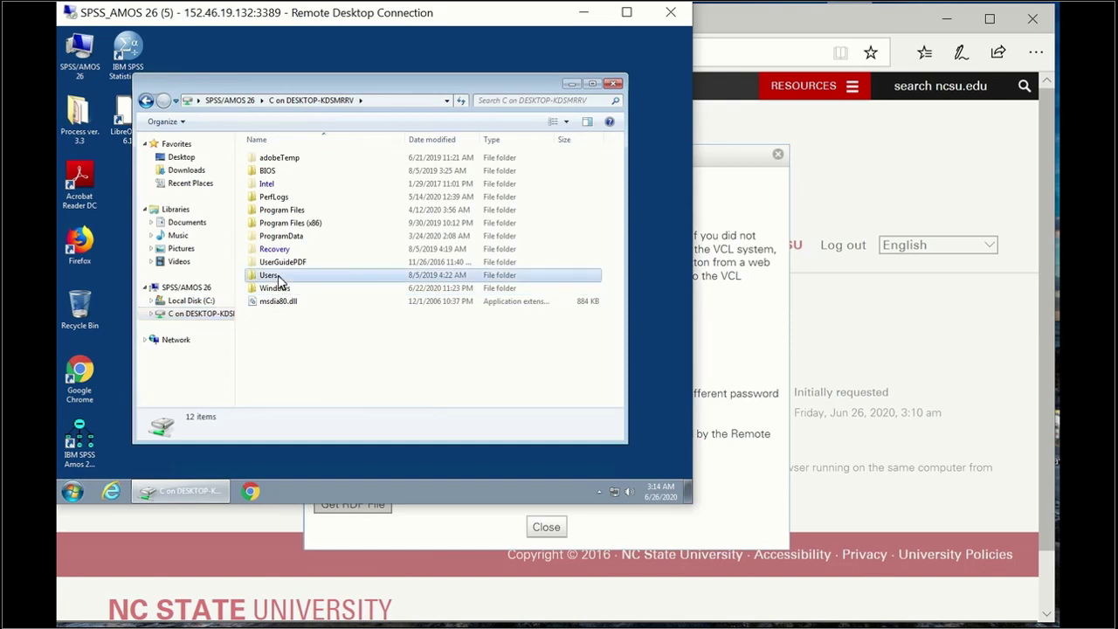
{"action": "double_click", "coordinate": [277, 277]}
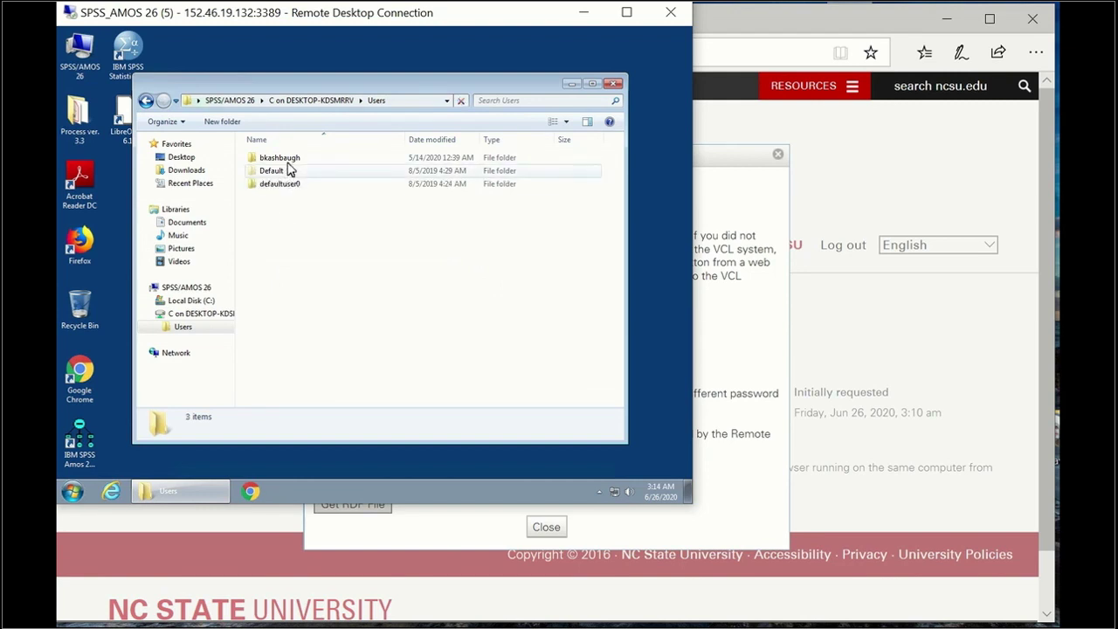
{"action": "left_click", "coordinate": [287, 161]}
{"action": "double_click", "coordinate": [288, 162]}
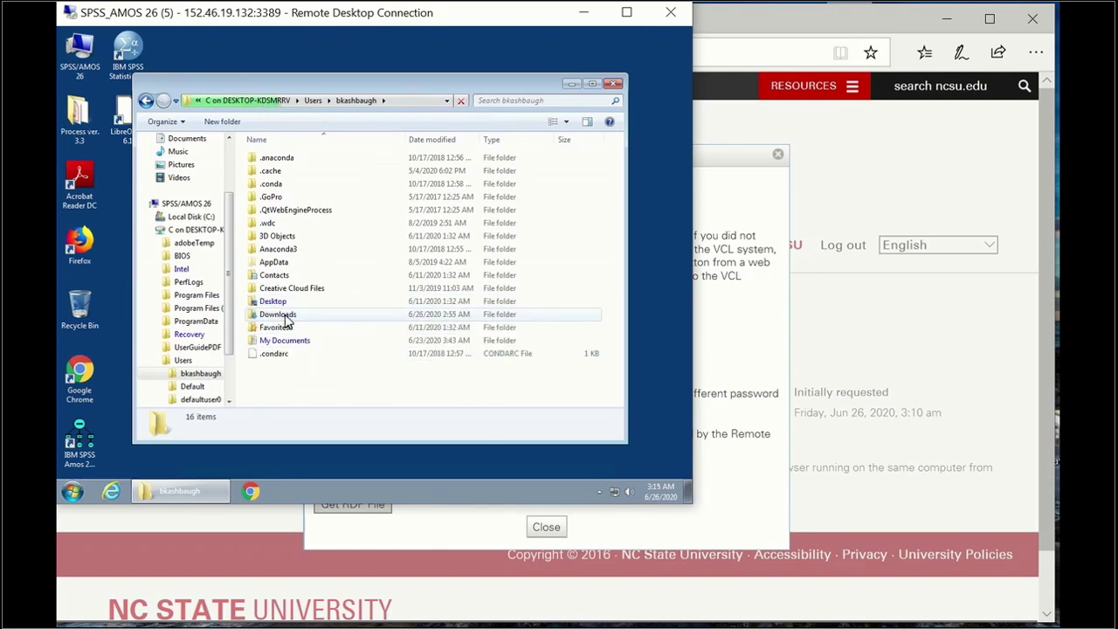
{"action": "left_click", "coordinate": [288, 316]}
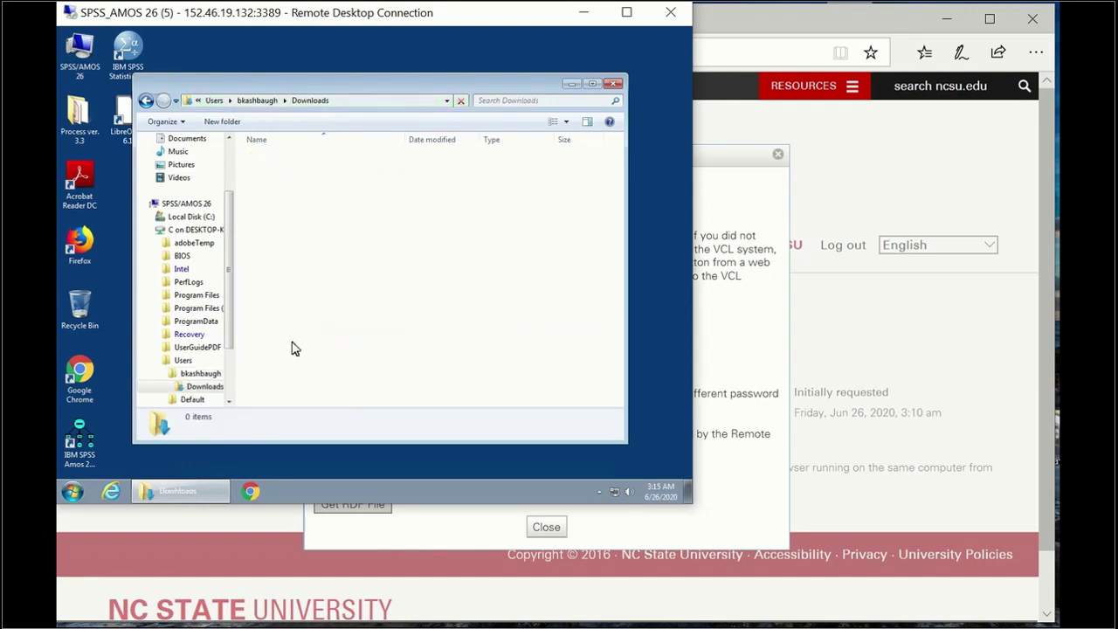
{"action": "left_click", "coordinate": [146, 102]}
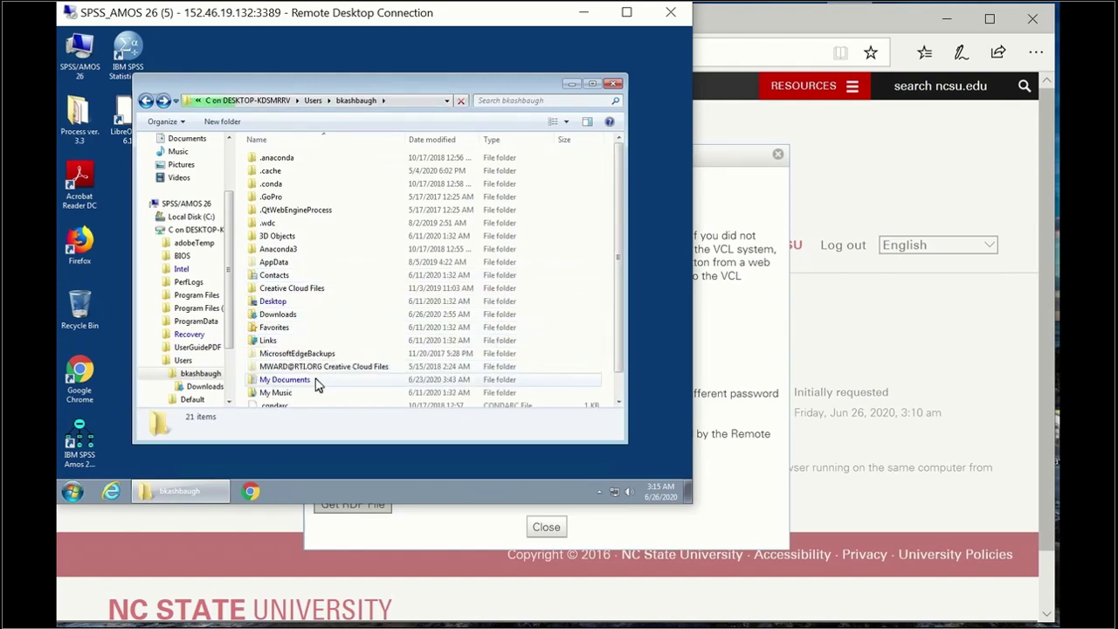
Copy Cluster Analysis.xlsx from the BUS 340 Information Systems Management folder in My Documents to the remote desktop
{"action": "left_click", "coordinate": [315, 381]}
{"action": "double_click", "coordinate": [314, 381]}
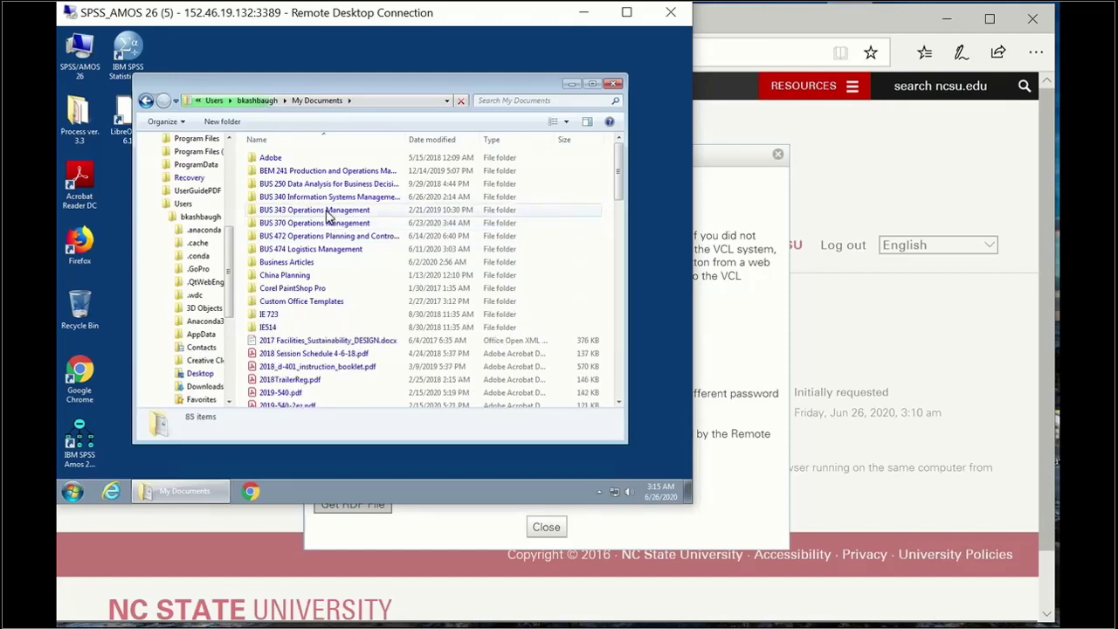
{"action": "left_click", "coordinate": [315, 199]}
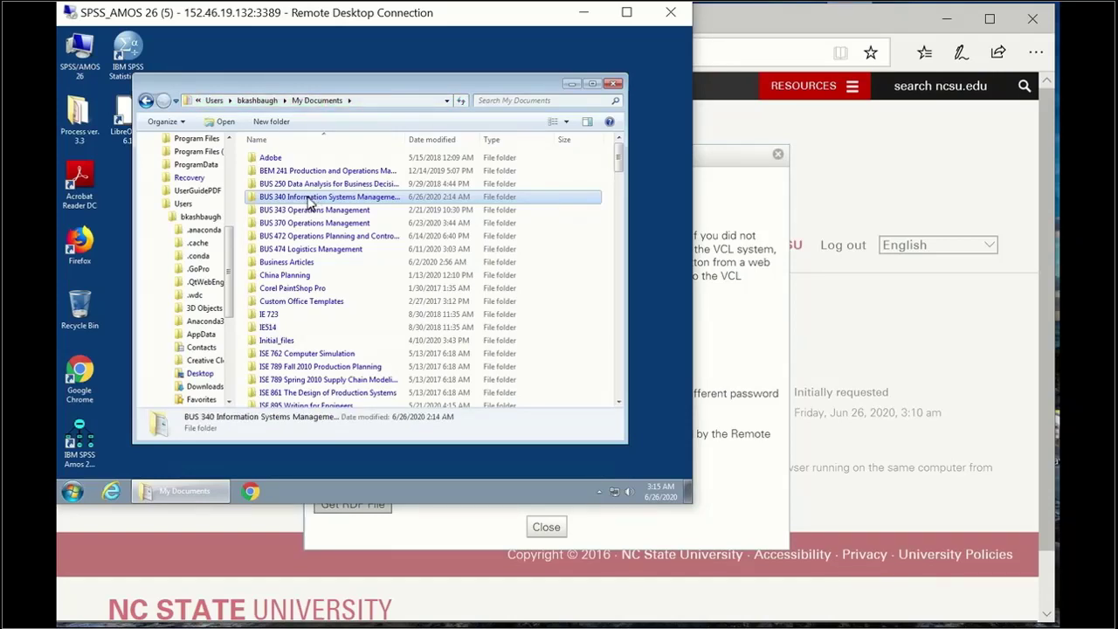
{"action": "double_click", "coordinate": [292, 200]}
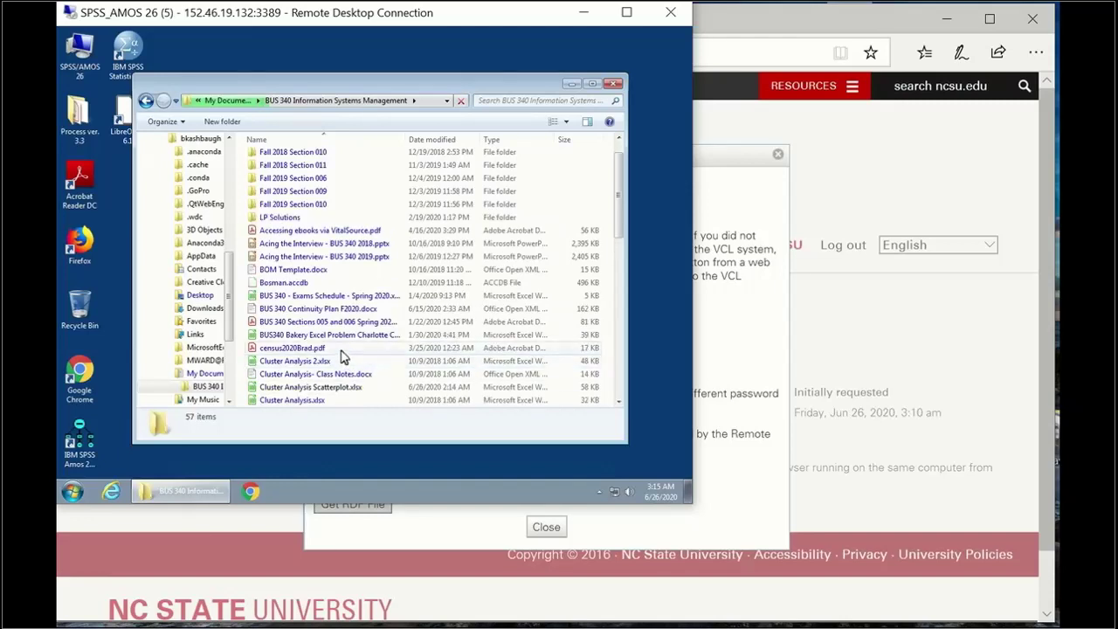
{"action": "scroll", "coordinate": [337, 317], "scroll_direction": "down", "scroll_amount": 3}
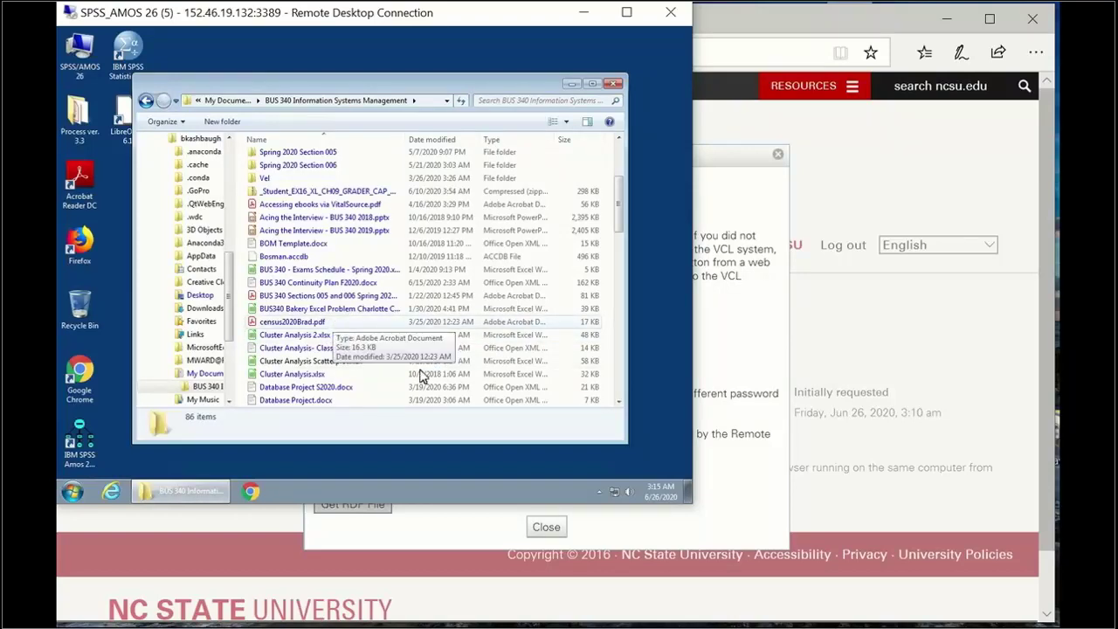
{"action": "left_click_drag", "start_coordinate": [307, 374], "coordinate": [661, 395]}
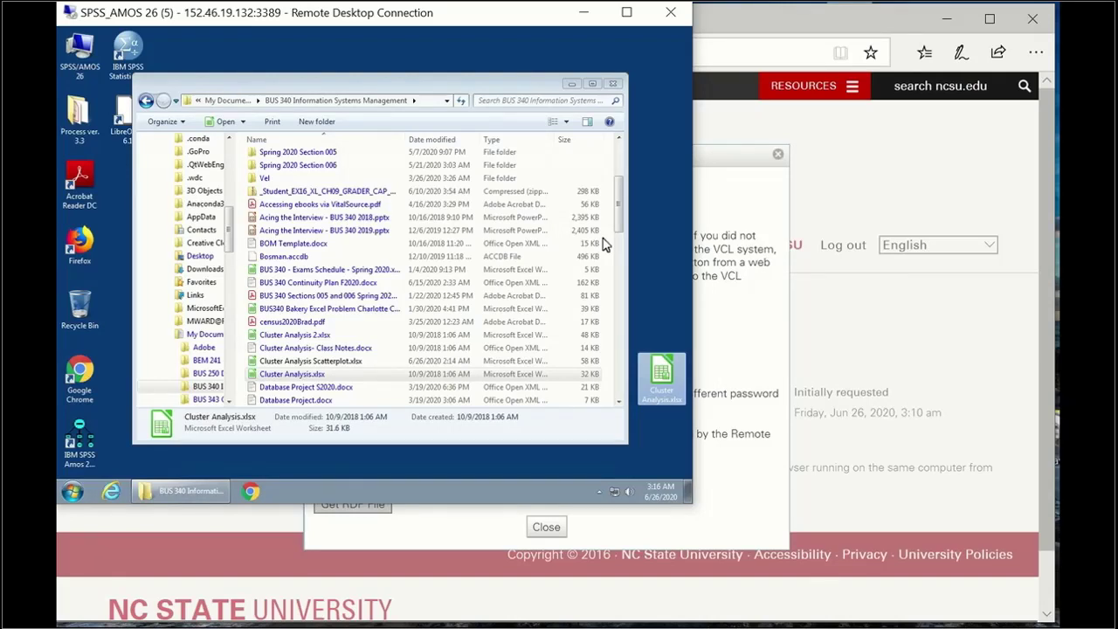
Start IBM SPSS Statistics 26 on the remote desktop and create a new dataset
{"action": "left_click", "coordinate": [571, 84]}
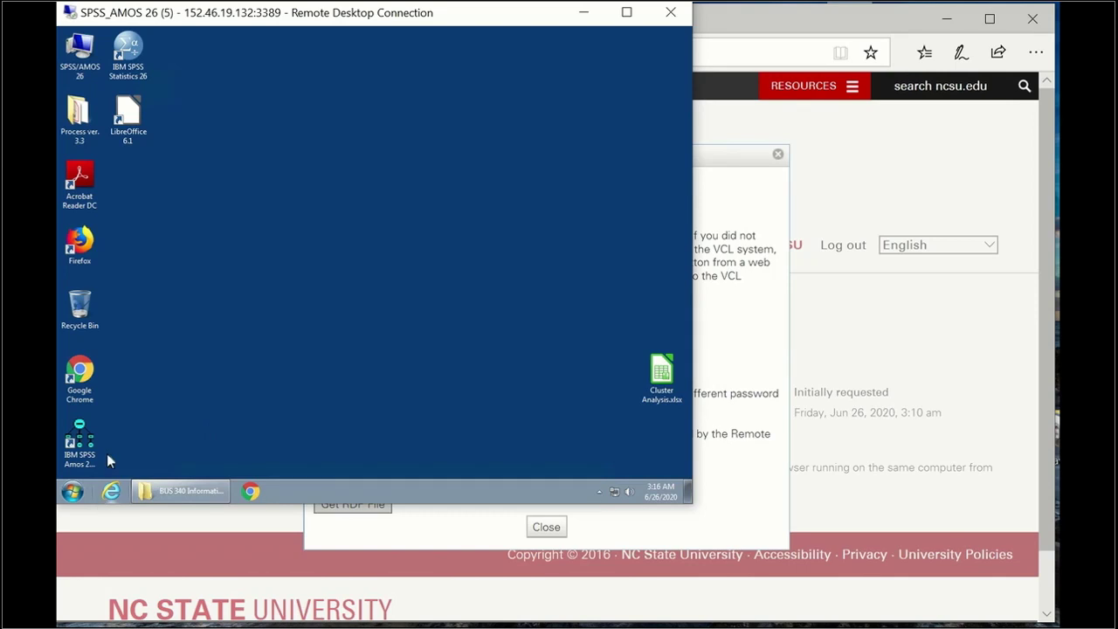
{"action": "double_click", "coordinate": [127, 66]}
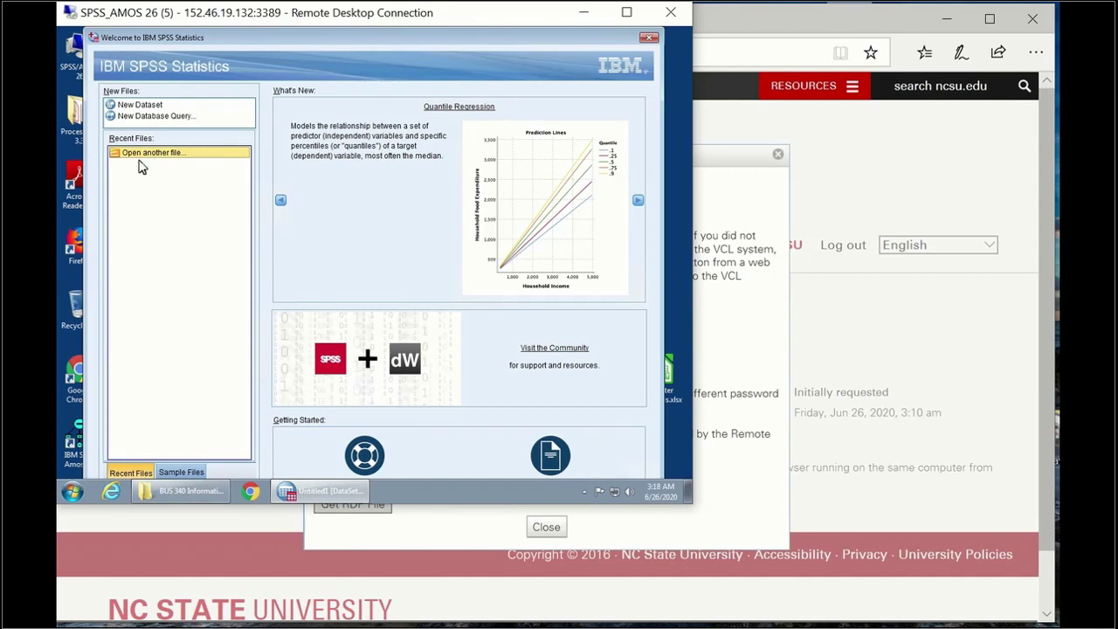
{"action": "double_click", "coordinate": [141, 105]}
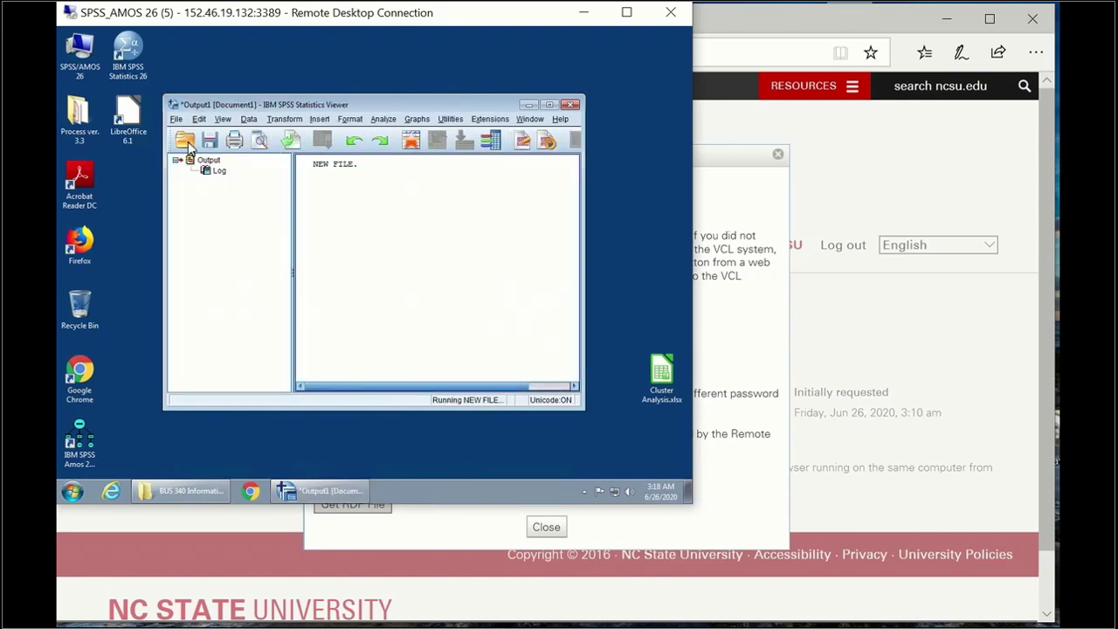
Import the Excel file Cluster Analysis.xlsx from the Desktop folder, using Sheet1 and the default read options
{"action": "left_click", "coordinate": [177, 120]}
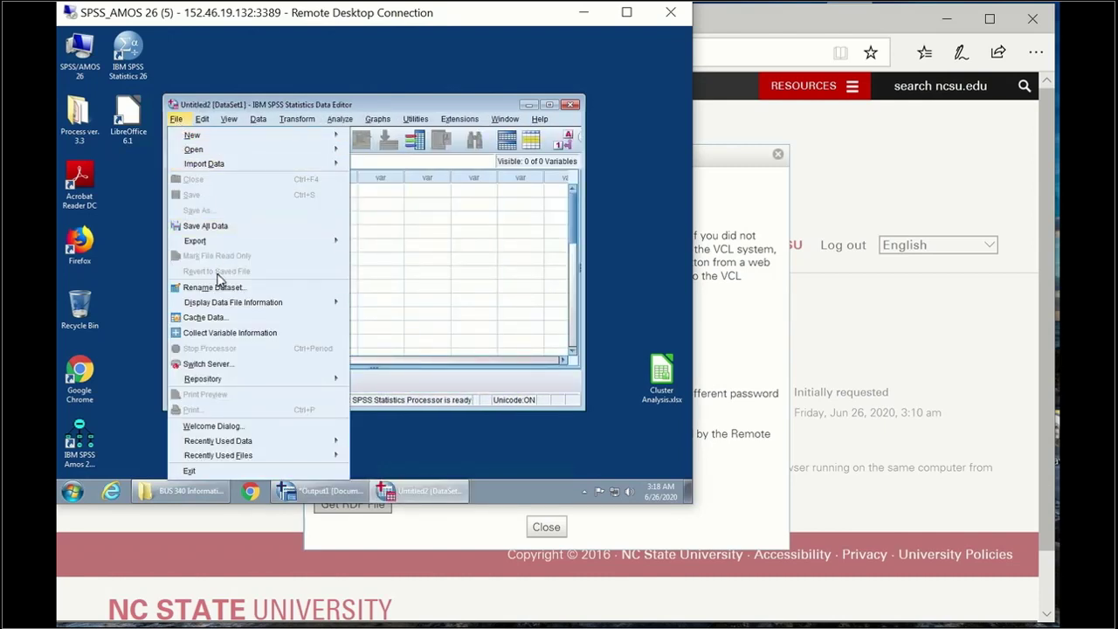
{"action": "mouse_move", "coordinate": [218, 171]}
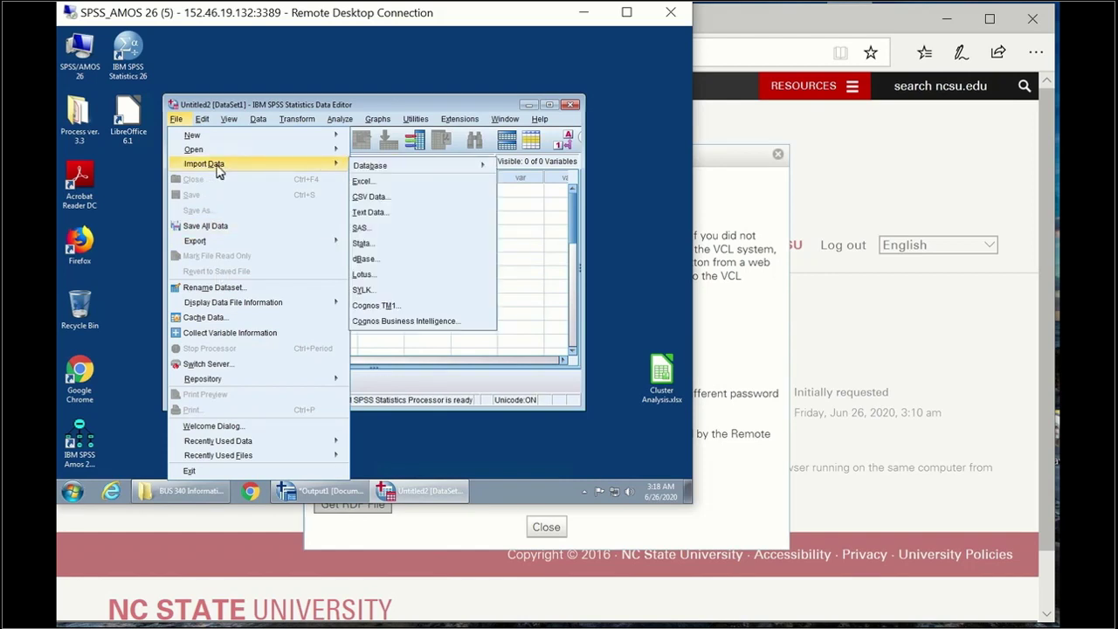
{"action": "left_click", "coordinate": [376, 186]}
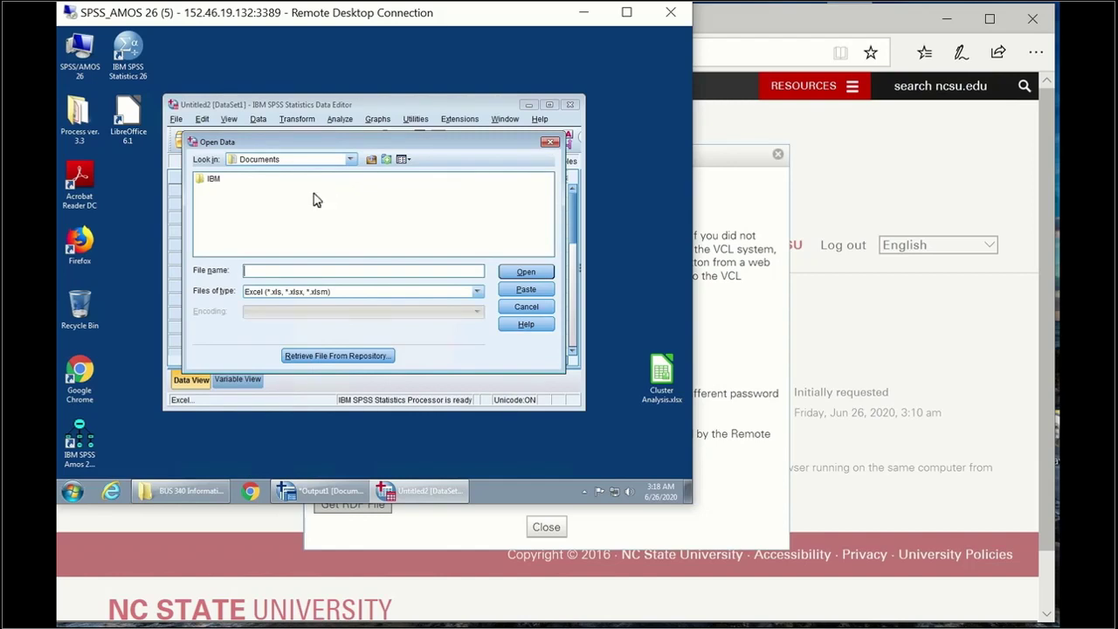
{"action": "left_click", "coordinate": [349, 160]}
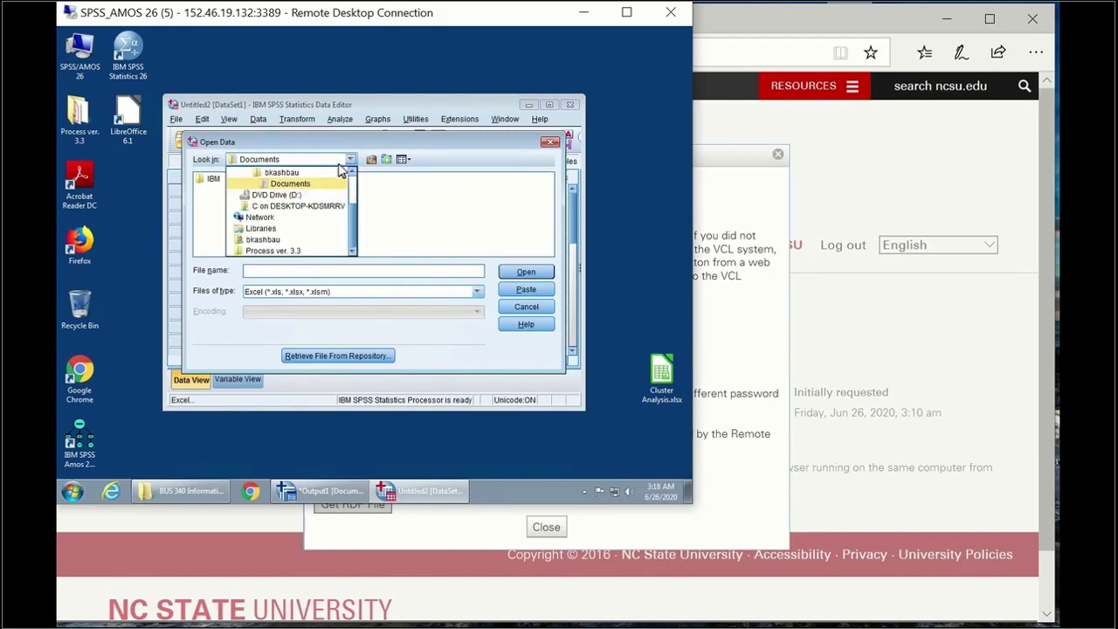
{"action": "scroll", "coordinate": [355, 206], "scroll_direction": "up", "scroll_amount": 2}
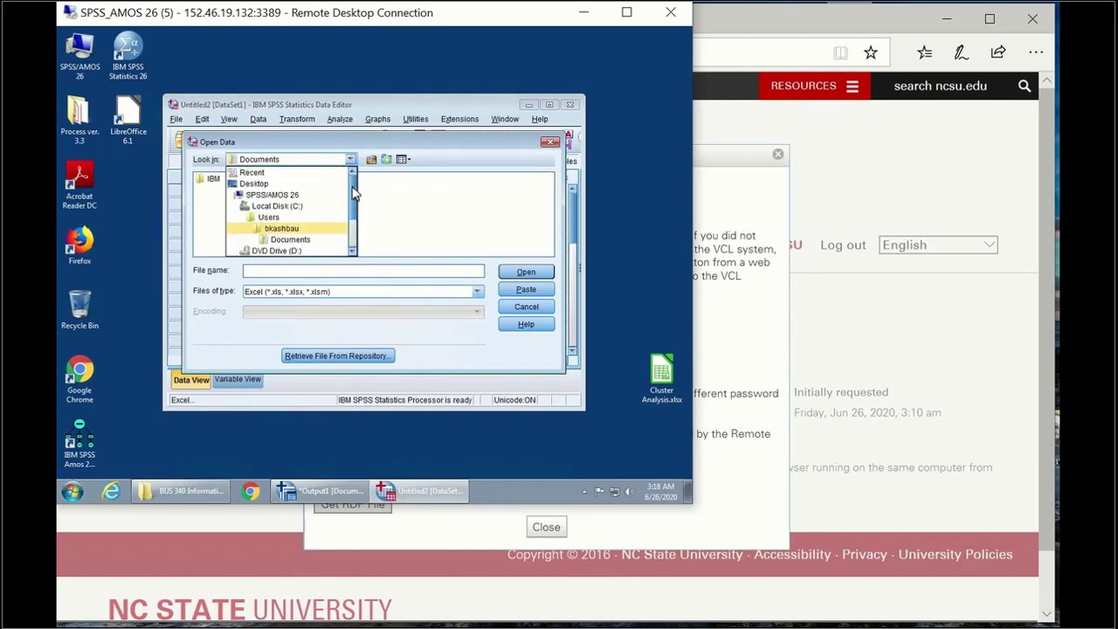
{"action": "left_click", "coordinate": [310, 184]}
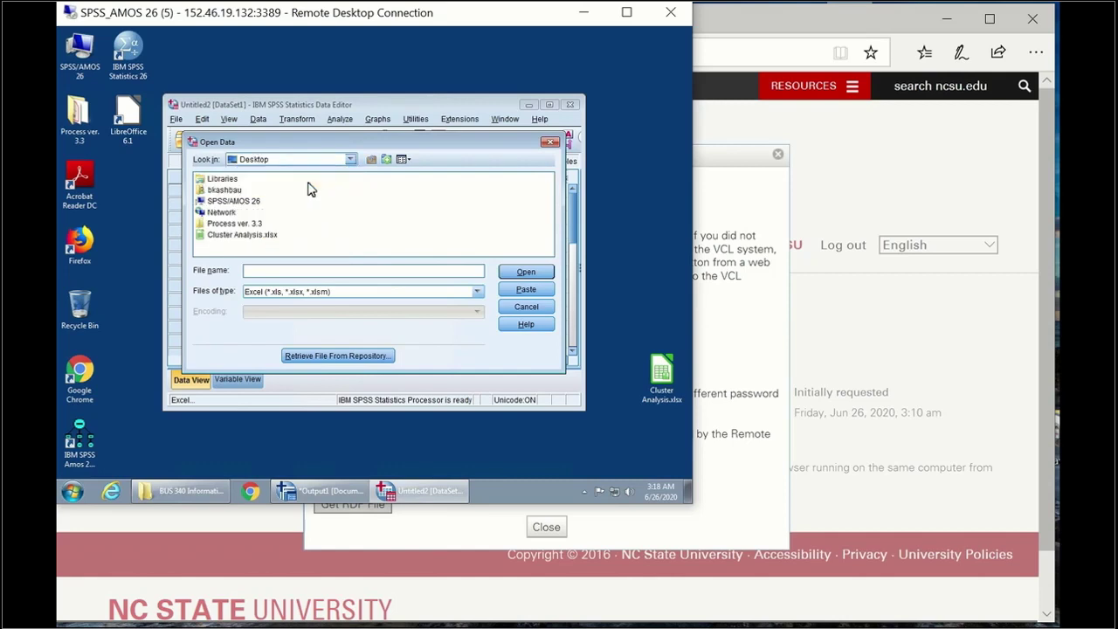
{"action": "left_click", "coordinate": [251, 242]}
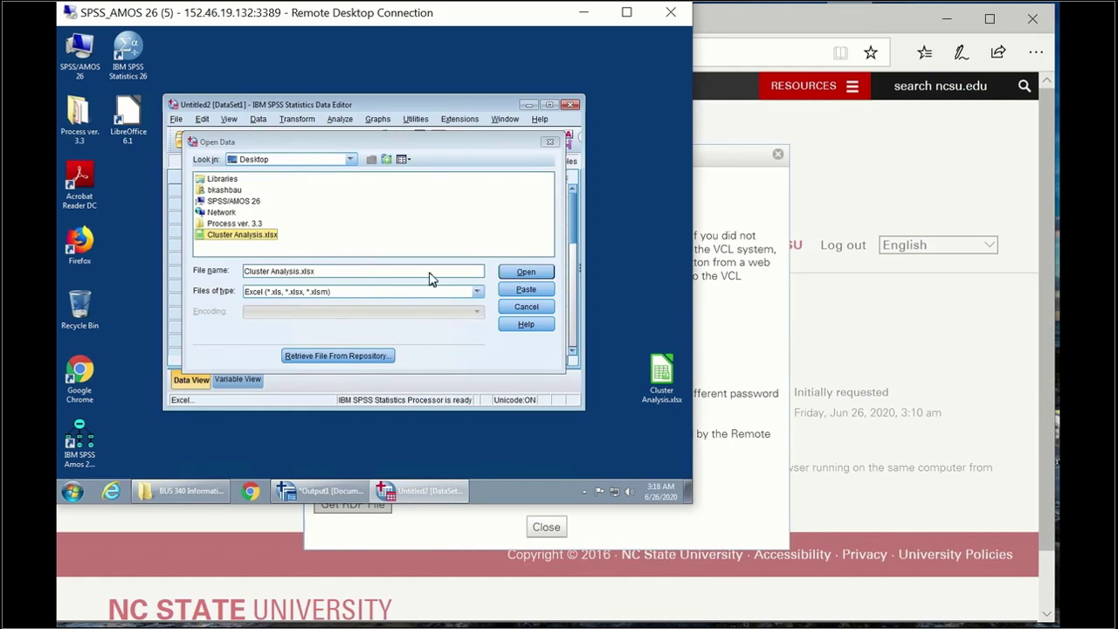
{"action": "left_click", "coordinate": [527, 272]}
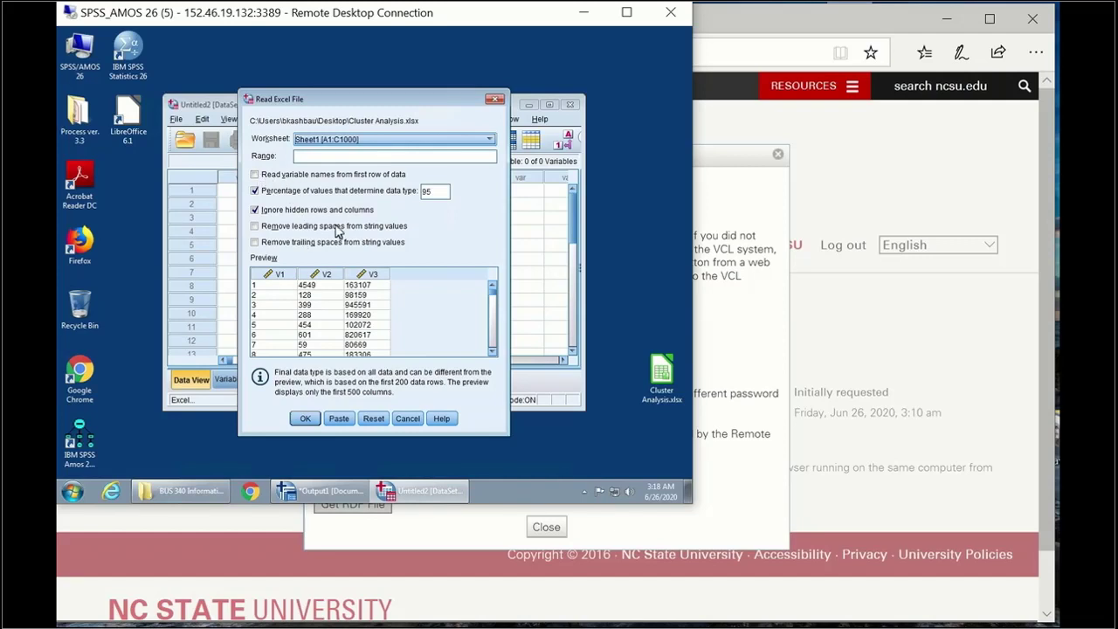
{"action": "left_click", "coordinate": [306, 419]}
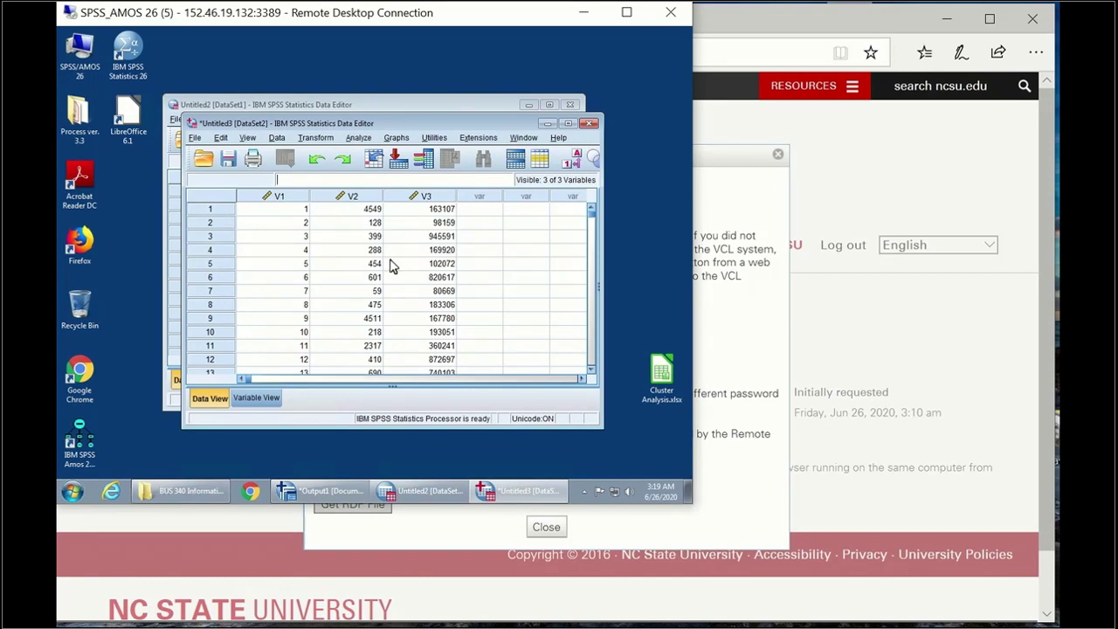
Rename the first two variables, V1 and V2, as CompNbr and NbrEmploy in the variable definitions of the imported dataset
{"action": "left_click", "coordinate": [256, 399]}
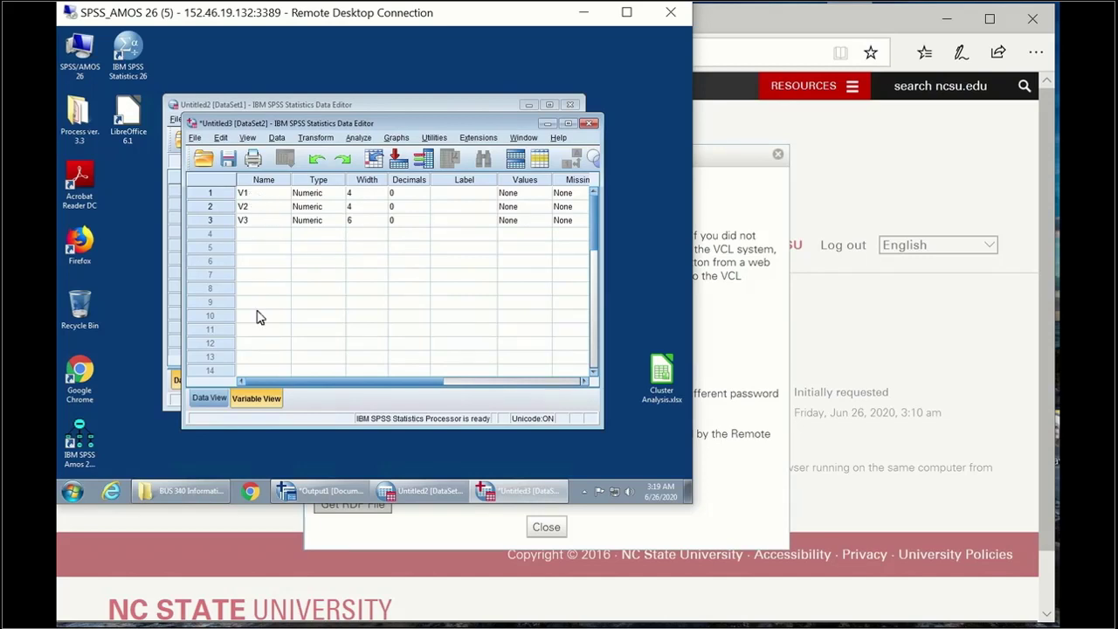
{"action": "double_click", "coordinate": [267, 197]}
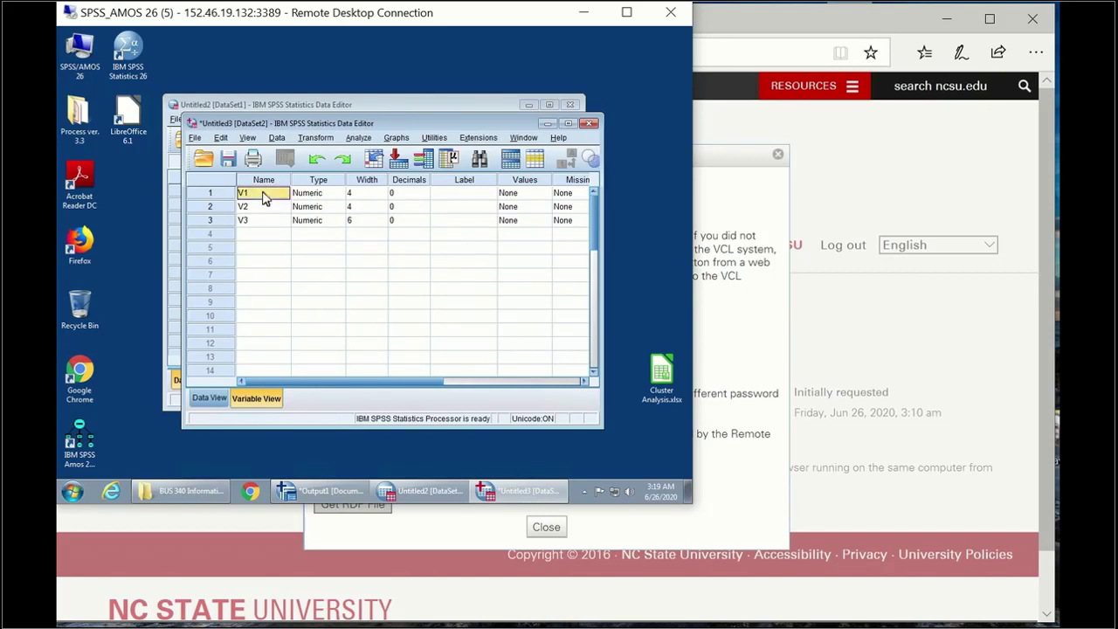
{"action": "key", "text": "BackSpace"}
{"action": "key", "text": "BackSpace"}
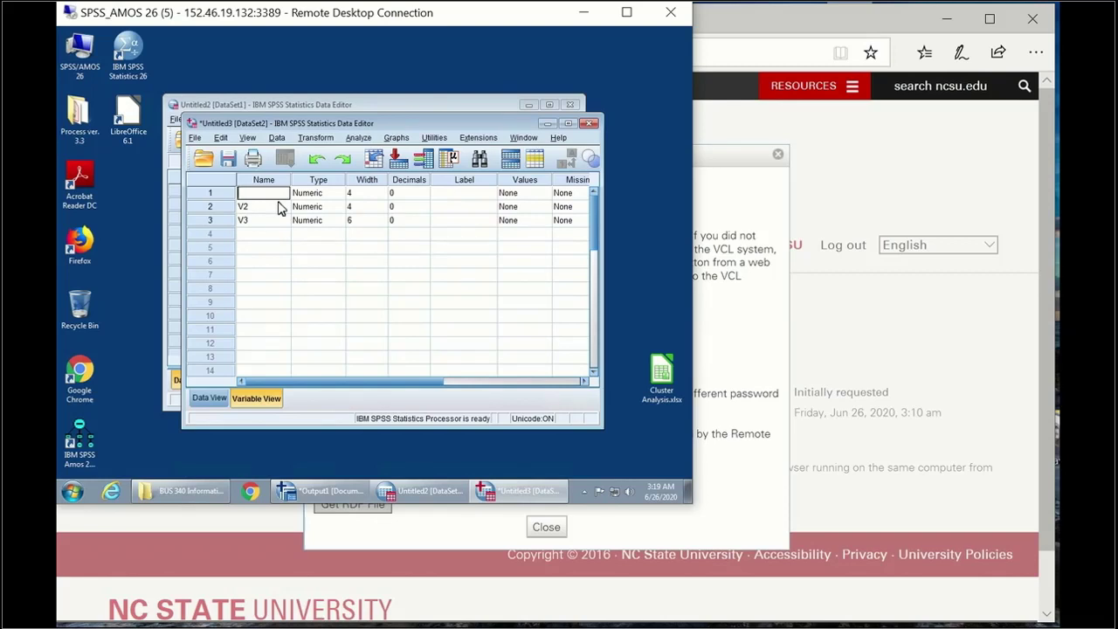
{"action": "type", "text": "CompNbr"}
{"action": "left_click", "coordinate": [275, 209]}
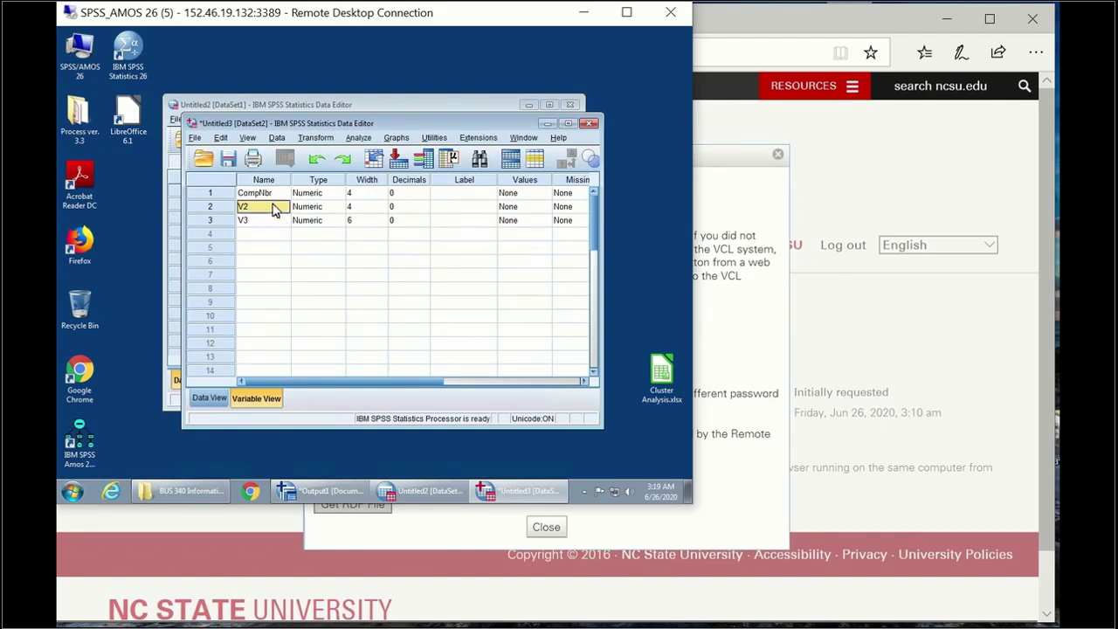
{"action": "type", "text": "NbrEmploy"}
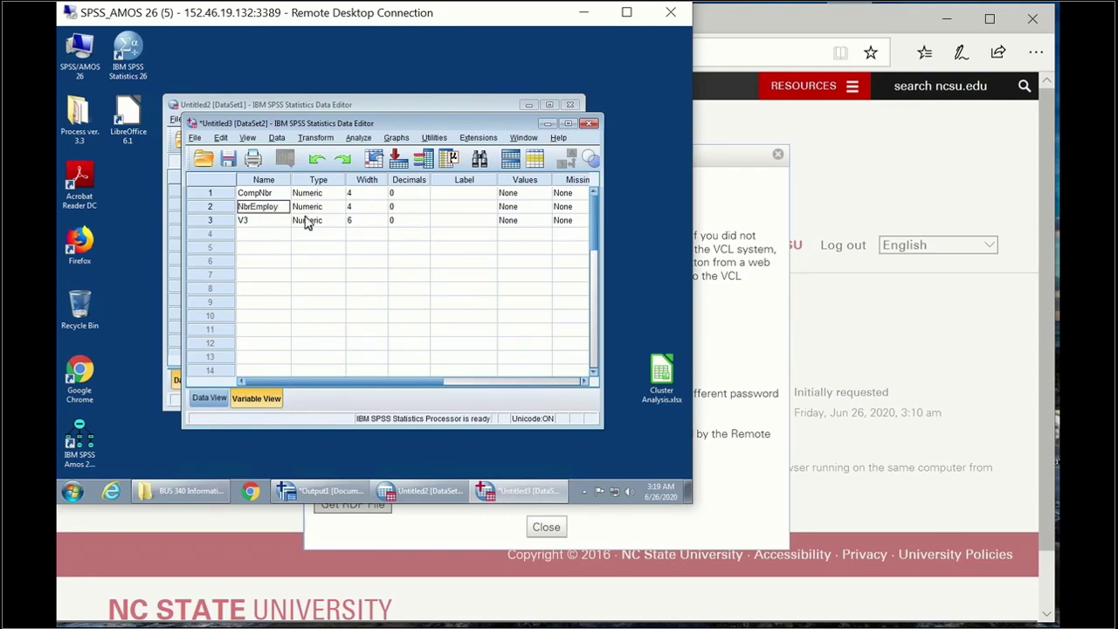
Rename the third variable, V3, as Profit
{"action": "left_click", "coordinate": [257, 224]}
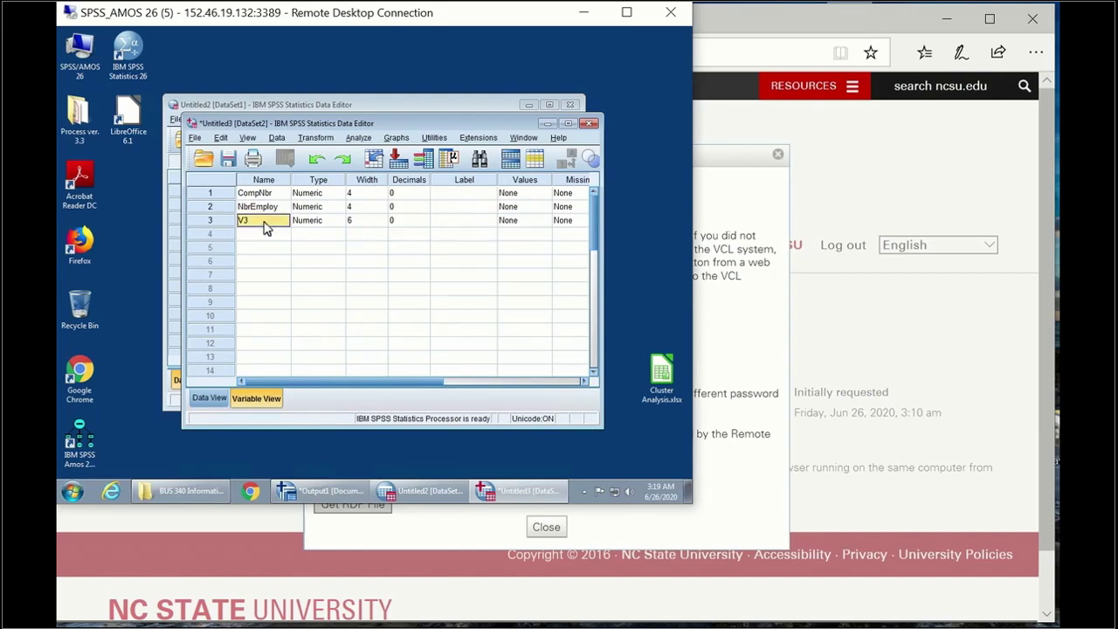
{"action": "double_click", "coordinate": [263, 223]}
{"action": "key", "text": "BackSpace"}
{"action": "key", "text": "BackSpace"}
{"action": "type", "text": "Profit"}
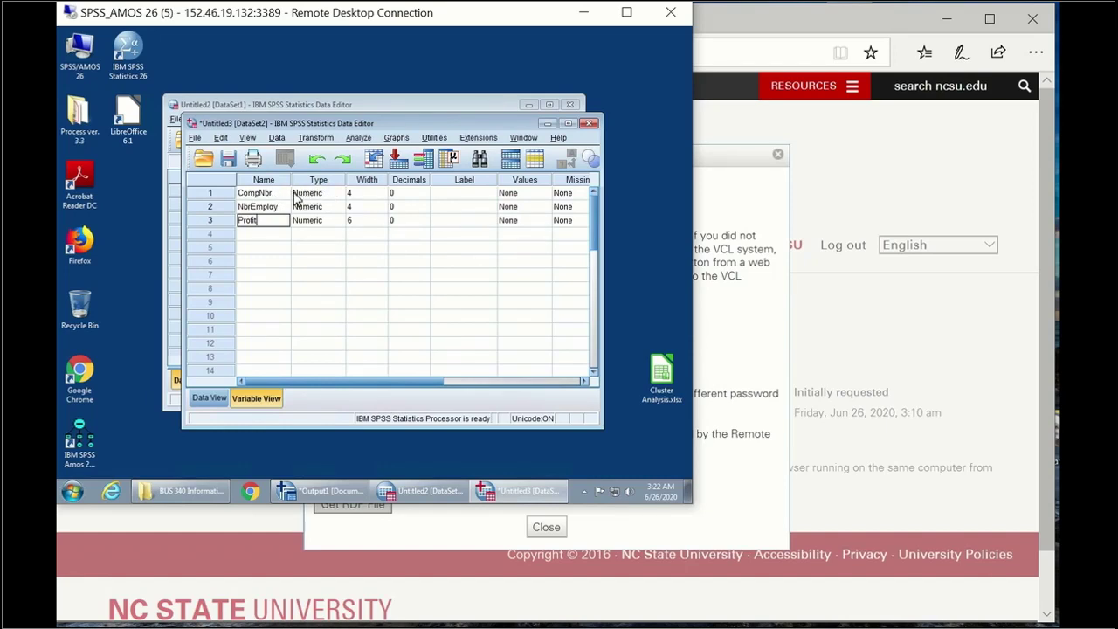
Change the variable type of CompNbr to String
{"action": "left_click", "coordinate": [320, 196]}
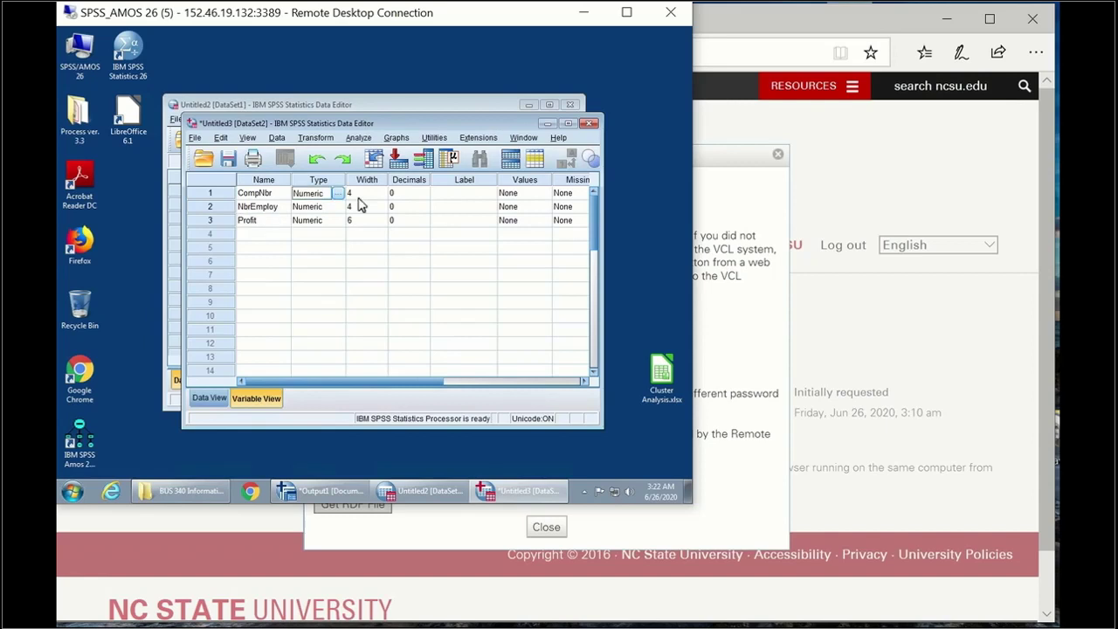
{"action": "left_click", "coordinate": [338, 193]}
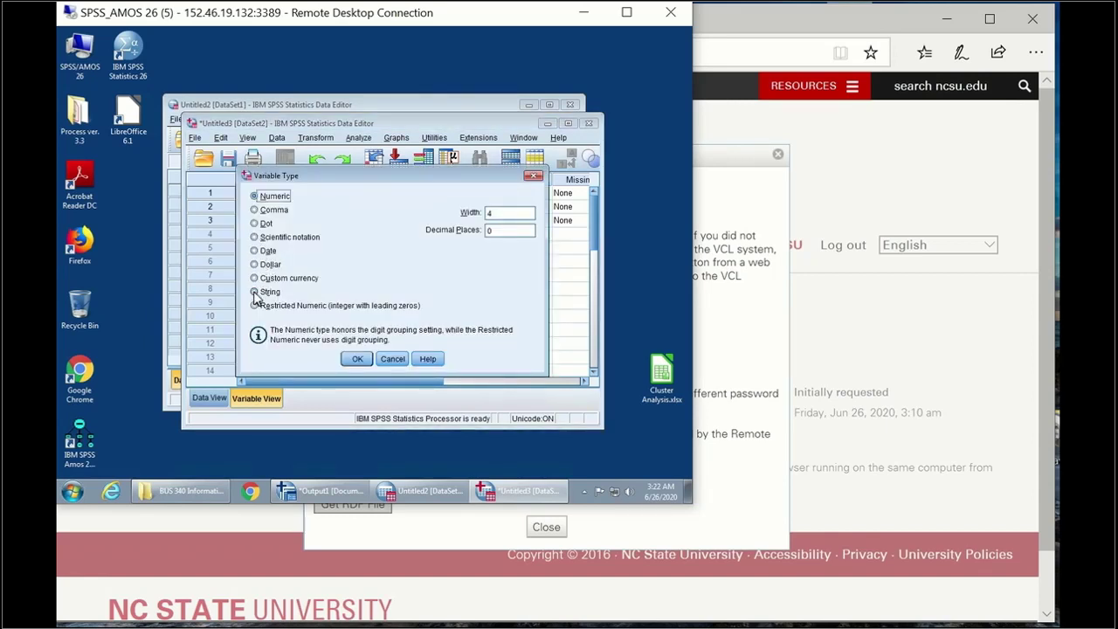
{"action": "left_click", "coordinate": [264, 292]}
{"action": "left_click", "coordinate": [355, 359]}
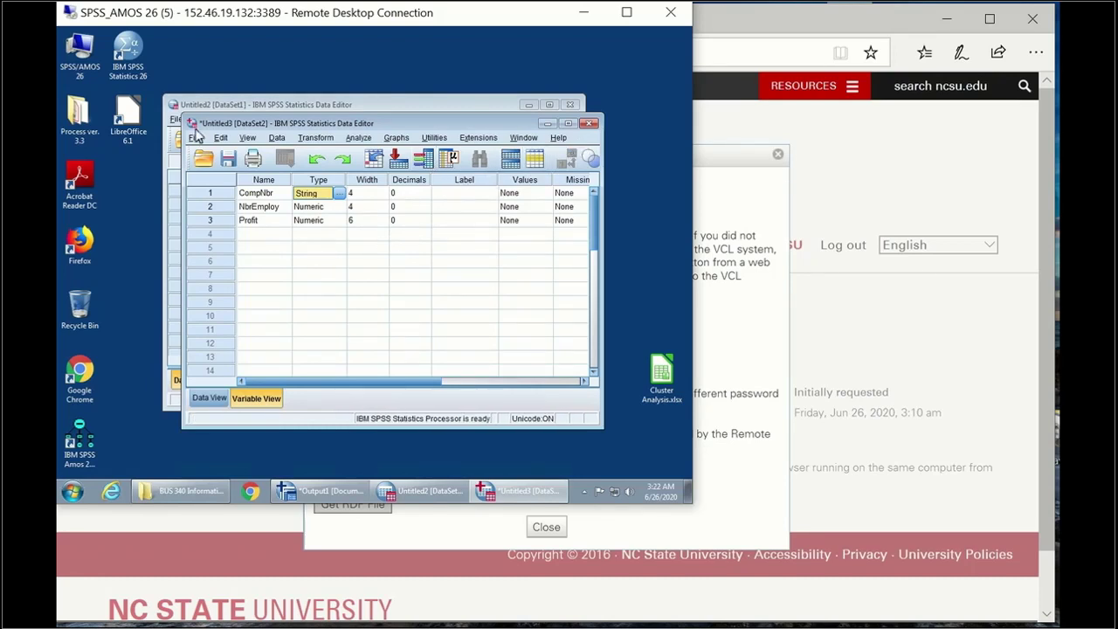
{"action": "left_click", "coordinate": [378, 104]}
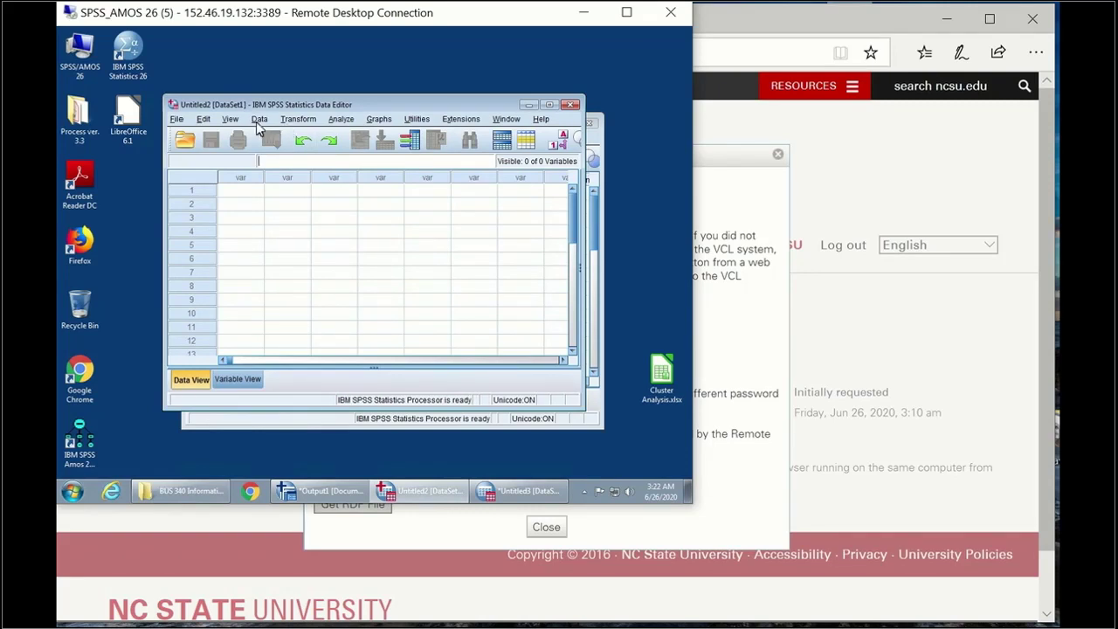
{"action": "left_click", "coordinate": [339, 119]}
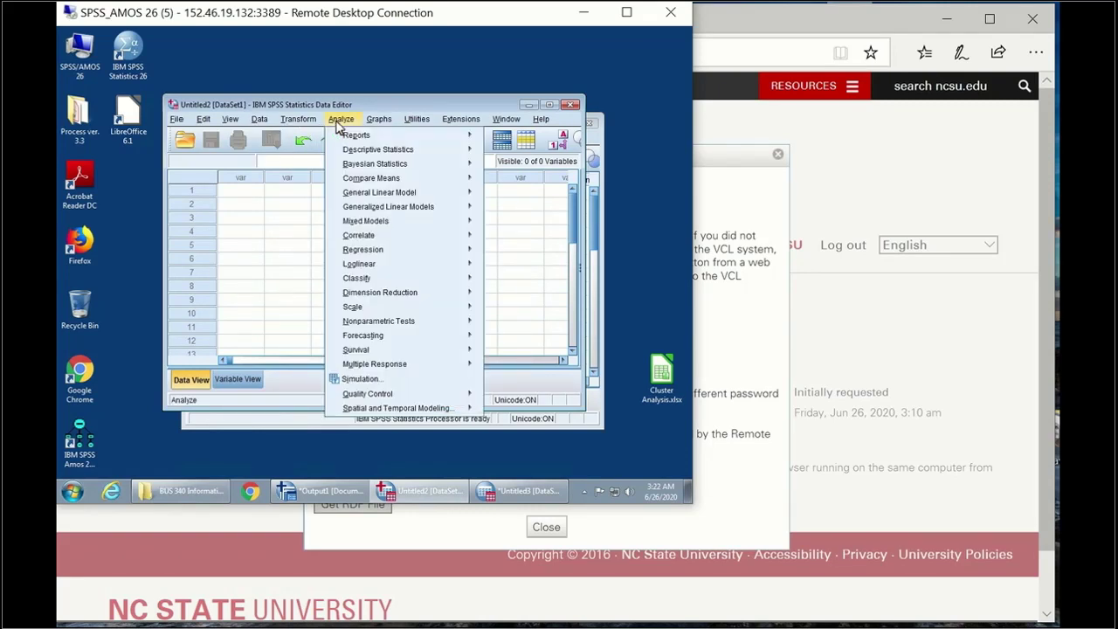
{"action": "mouse_move", "coordinate": [360, 150]}
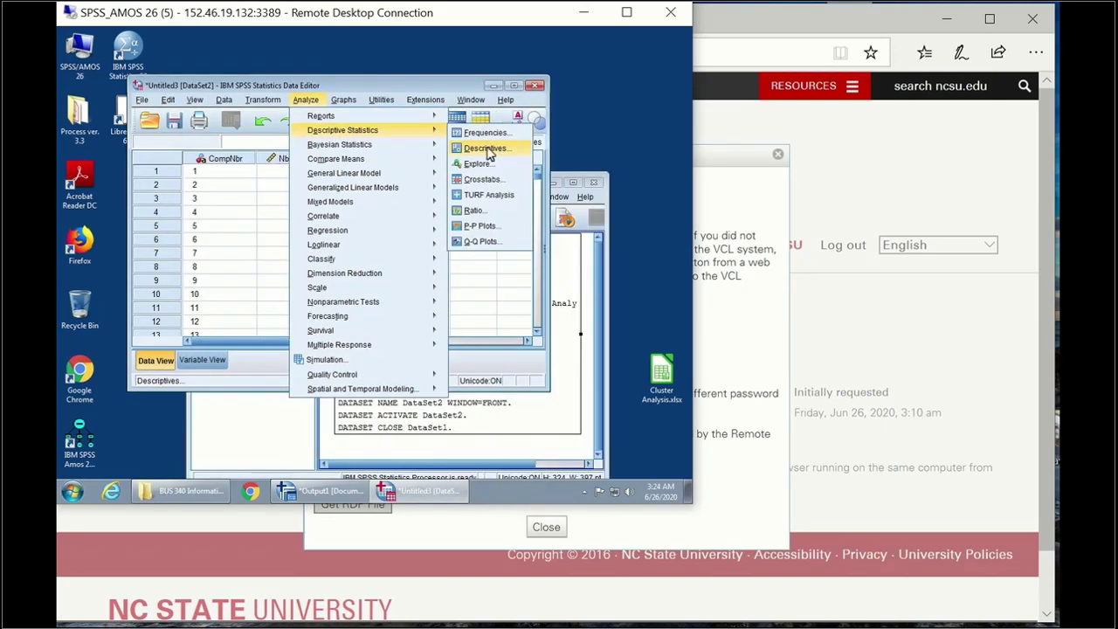
Run the Descriptives analysis on the variables NbrEmploy and Profit of the imported dataset
{"action": "left_click", "coordinate": [487, 153]}
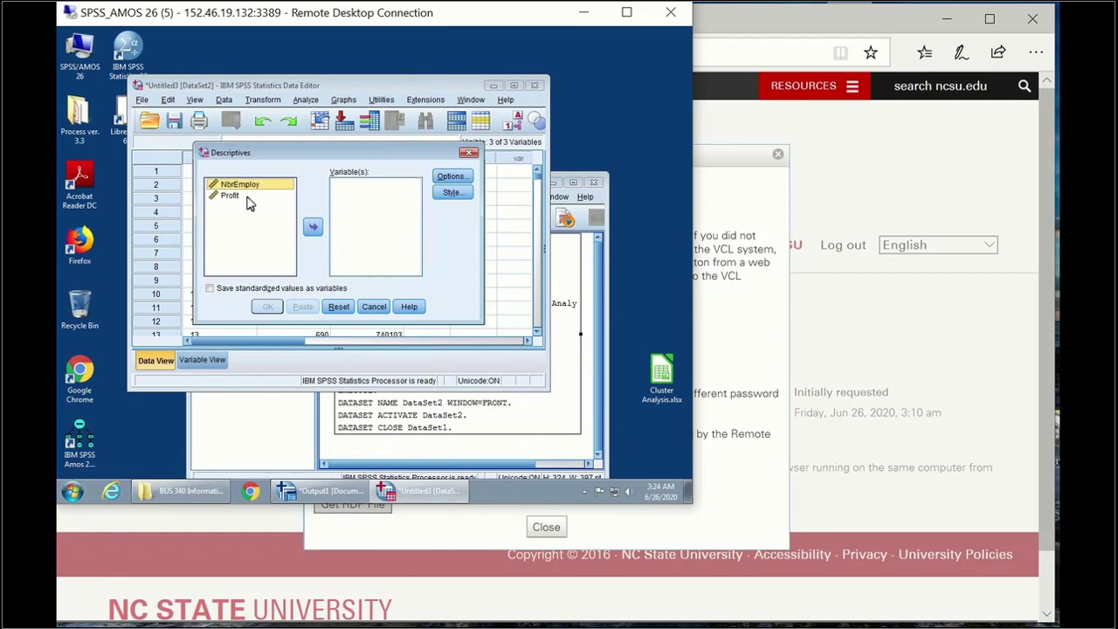
{"action": "left_click", "coordinate": [313, 227]}
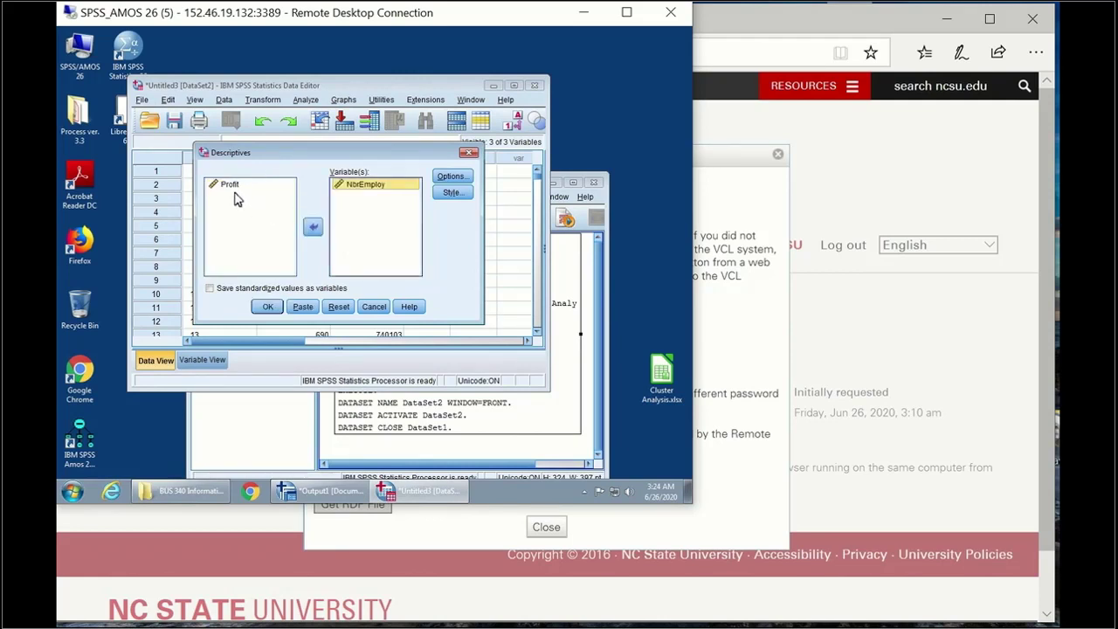
{"action": "left_click", "coordinate": [228, 187]}
{"action": "left_click", "coordinate": [313, 228]}
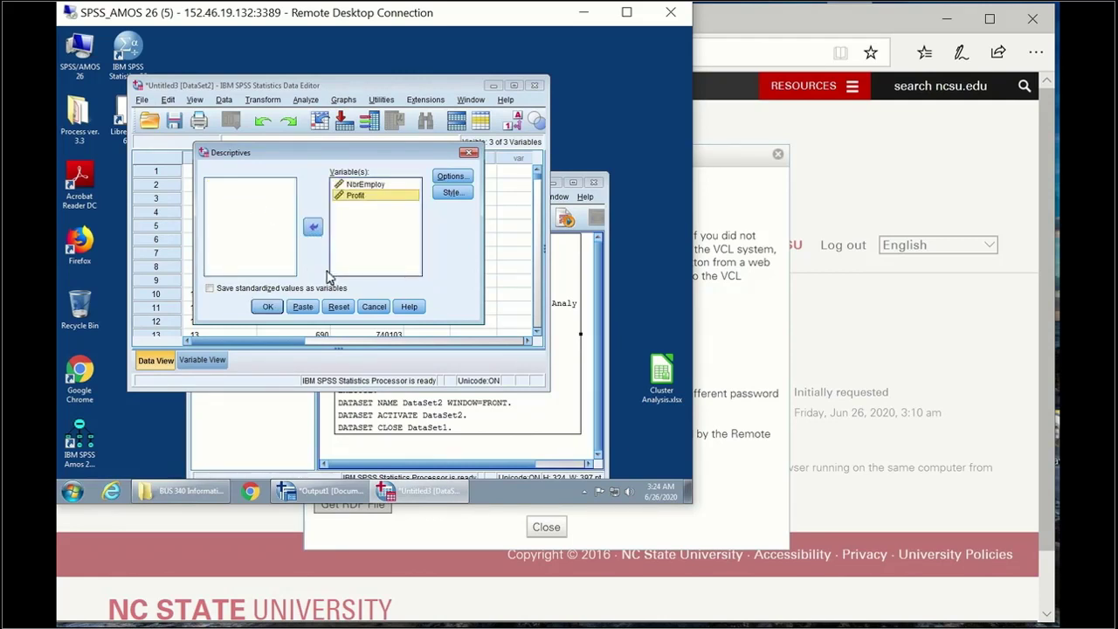
{"action": "left_click", "coordinate": [276, 307]}
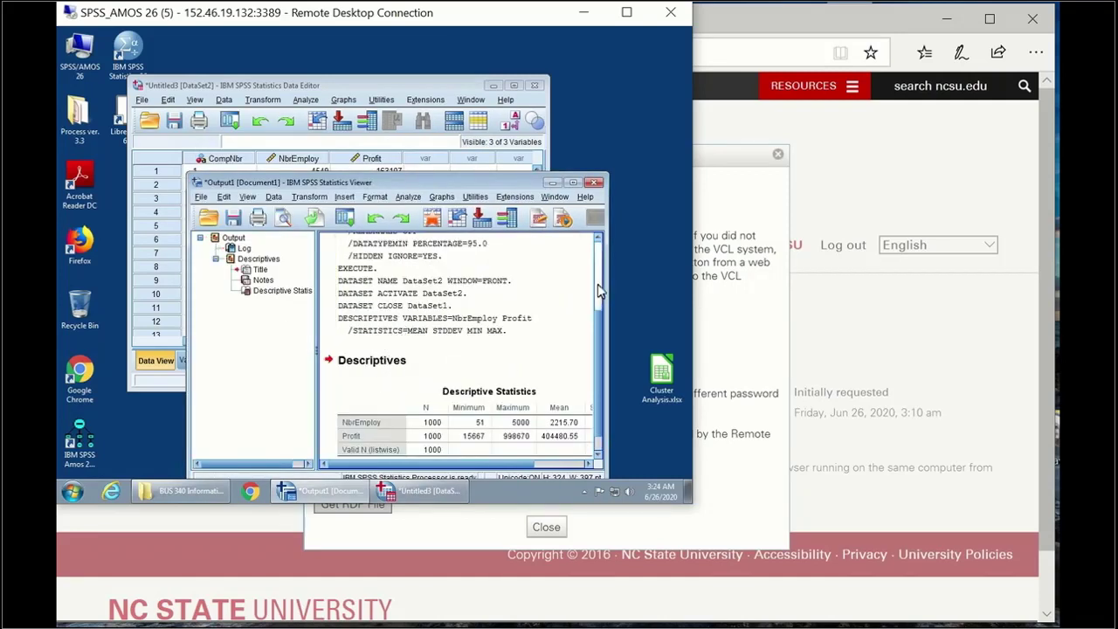
Move and enlarge the output viewer window and examine the command log and the complete Descriptive Statistics table
{"action": "left_click_drag", "start_coordinate": [454, 185], "coordinate": [348, 96]}
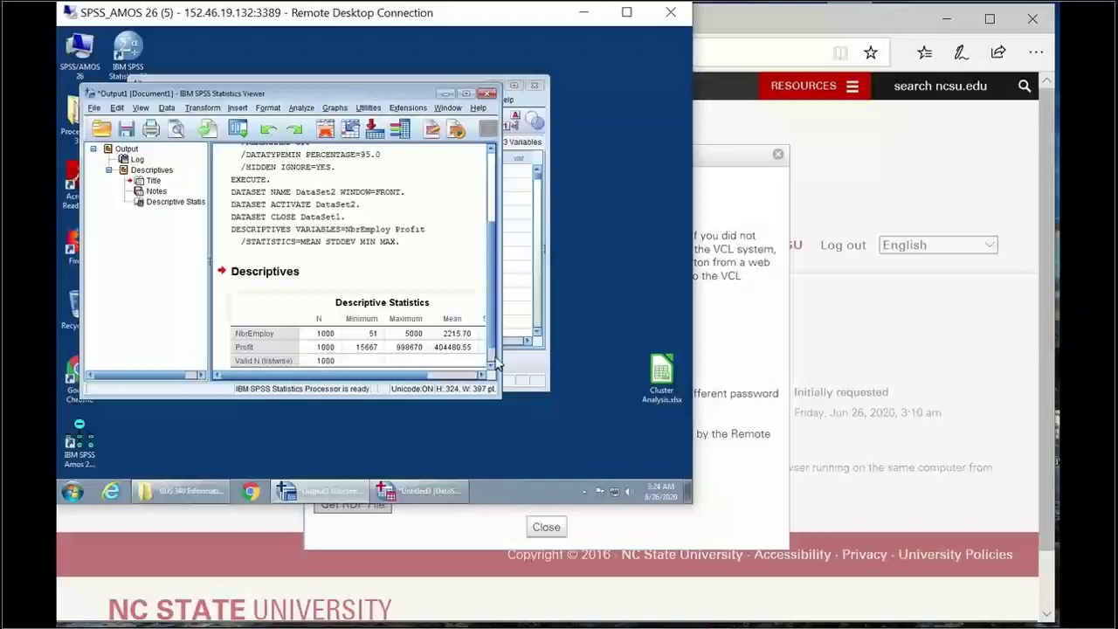
{"action": "left_click_drag", "start_coordinate": [501, 403], "coordinate": [633, 468]}
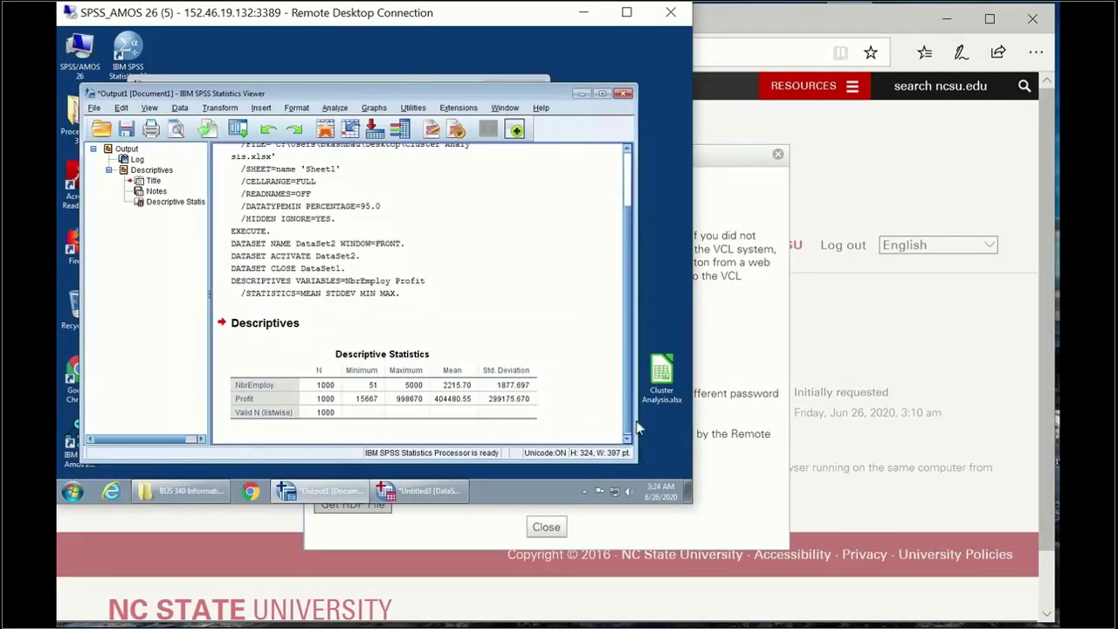
{"action": "left_click", "coordinate": [630, 199]}
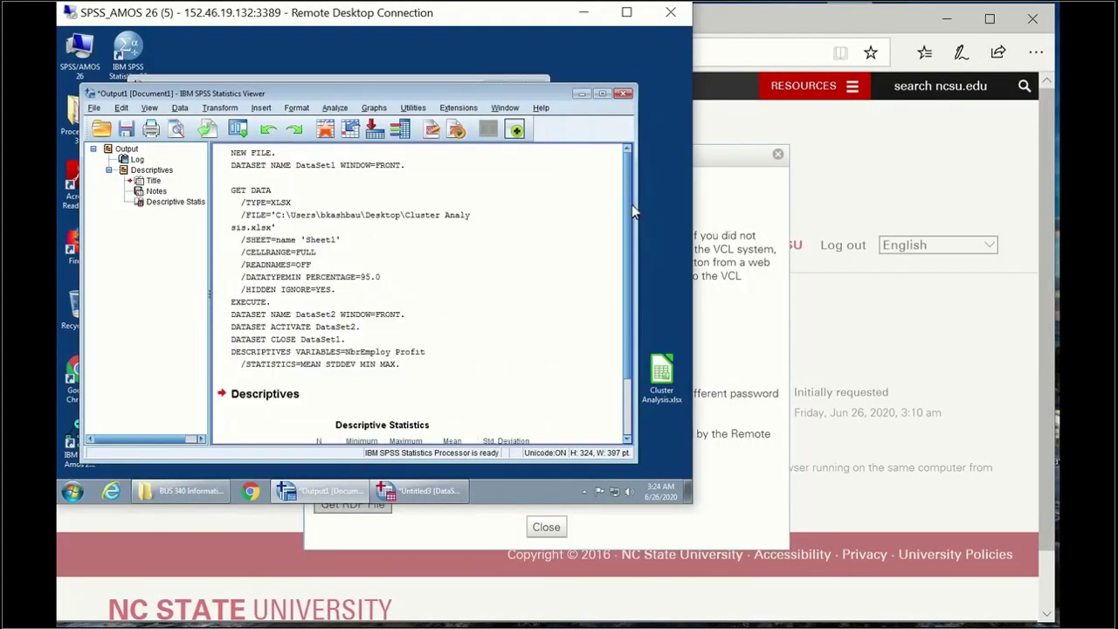
{"action": "left_click", "coordinate": [626, 388]}
{"action": "left_click", "coordinate": [321, 410]}
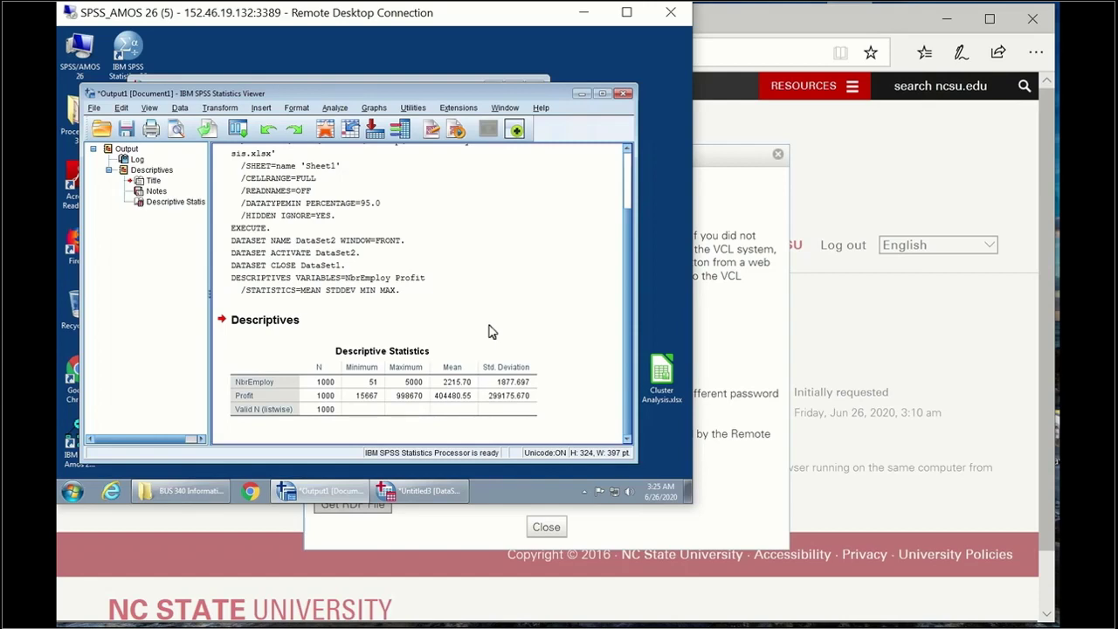
{"action": "left_click", "coordinate": [471, 360]}
{"action": "left_click", "coordinate": [523, 336]}
Run a Nearest Neighbor analysis with NbrEmploy and Profit as features and view its Predictor Space chart
{"action": "left_click", "coordinate": [337, 107]}
{"action": "mouse_move", "coordinate": [353, 269]}
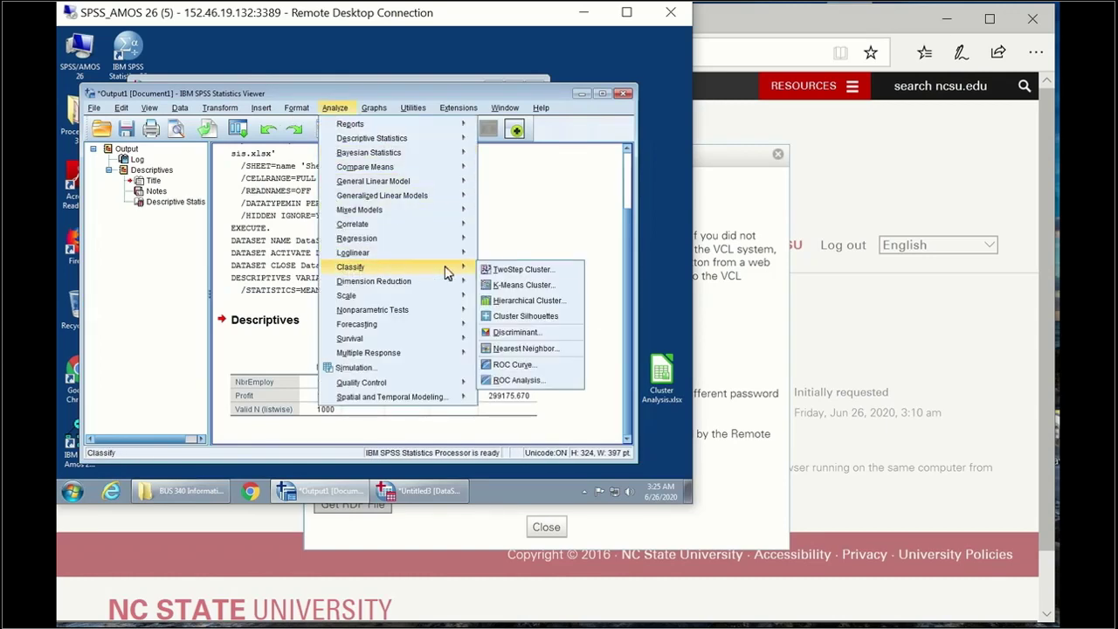
{"action": "left_click", "coordinate": [524, 349]}
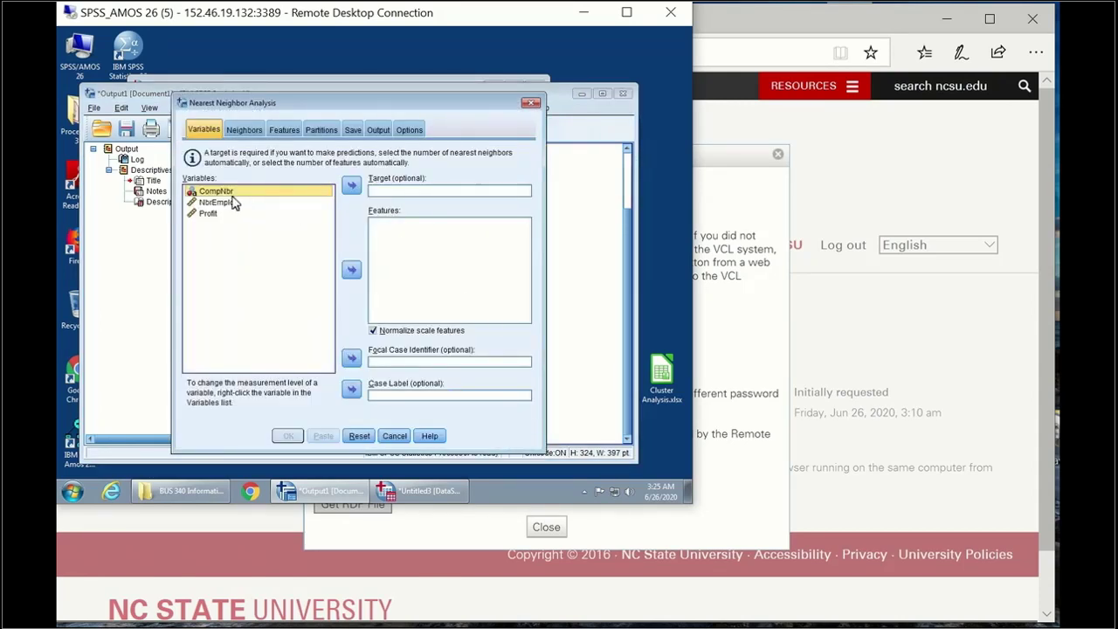
{"action": "left_click", "coordinate": [218, 202]}
{"action": "left_click", "coordinate": [352, 270]}
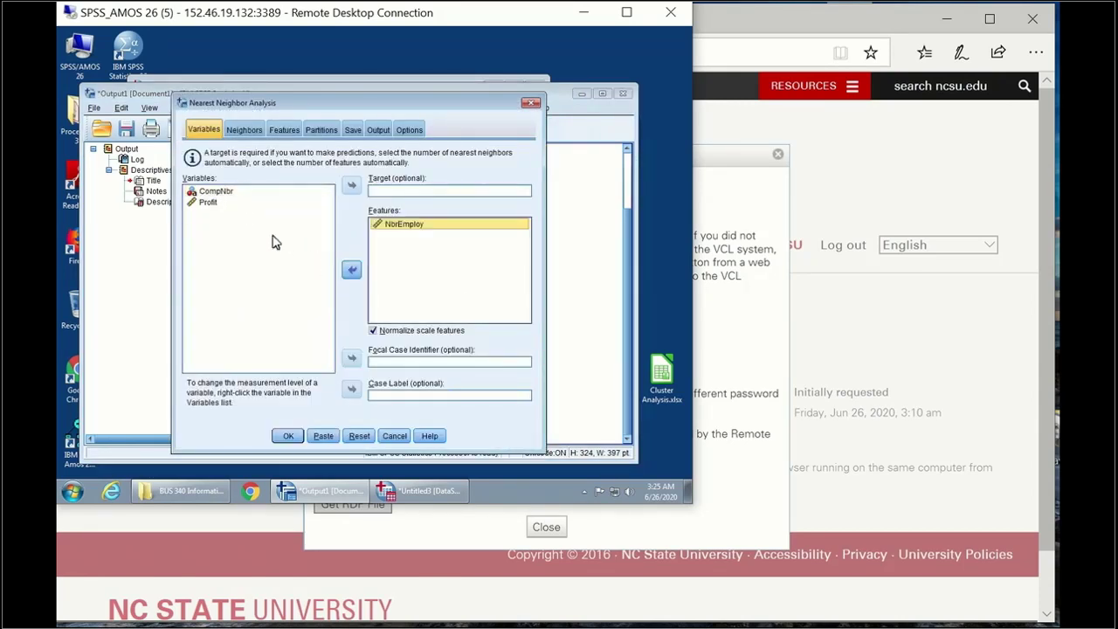
{"action": "left_click", "coordinate": [220, 203]}
{"action": "left_click", "coordinate": [351, 270]}
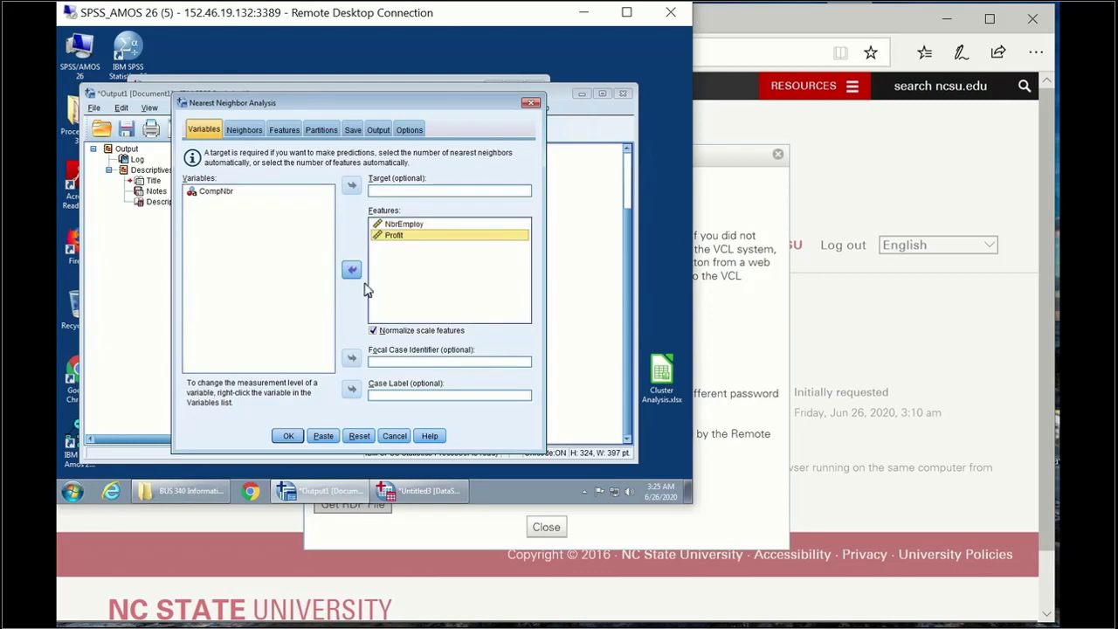
{"action": "left_click", "coordinate": [287, 436]}
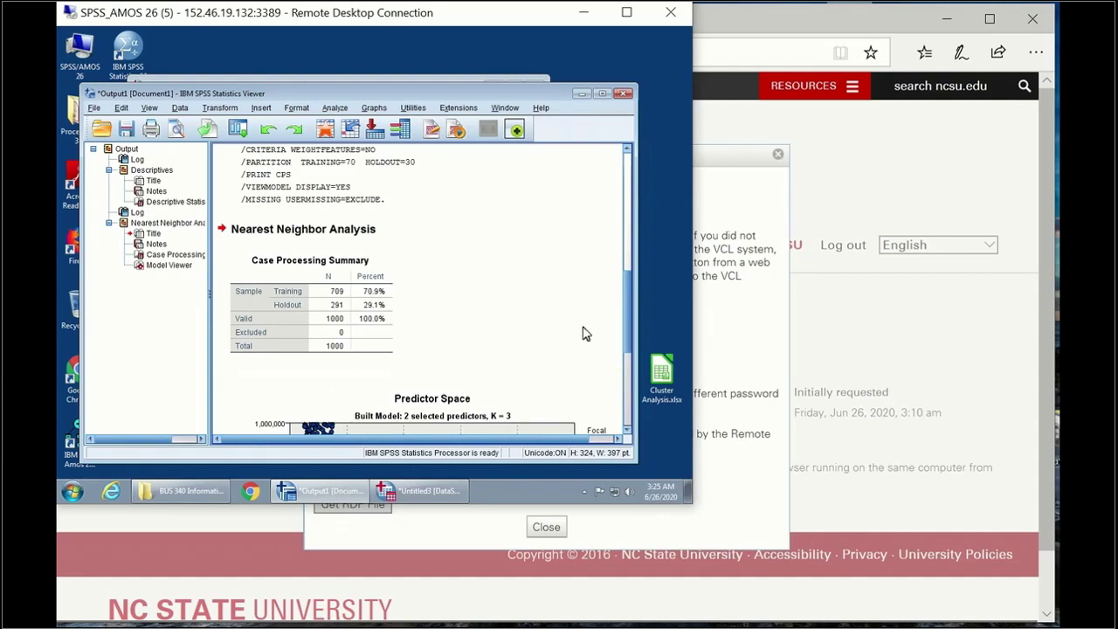
{"action": "left_click_drag", "start_coordinate": [631, 313], "coordinate": [630, 382]}
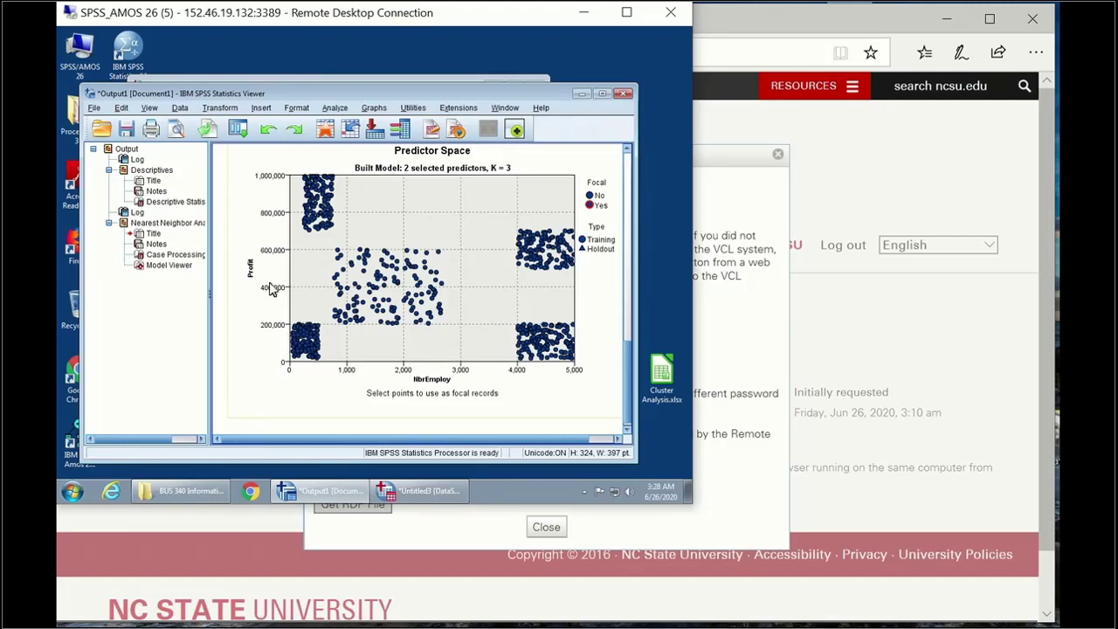
Run a K-Means Cluster analysis on NbrEmploy and Profit with the number of clusters set to 5
{"action": "left_click", "coordinate": [338, 110]}
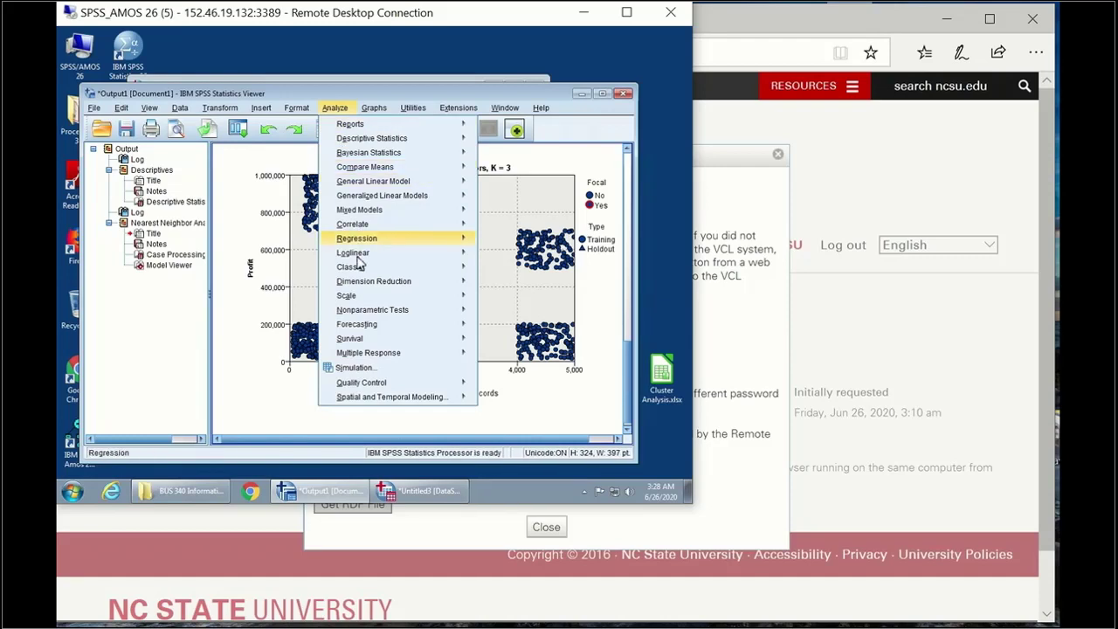
{"action": "mouse_move", "coordinate": [362, 268]}
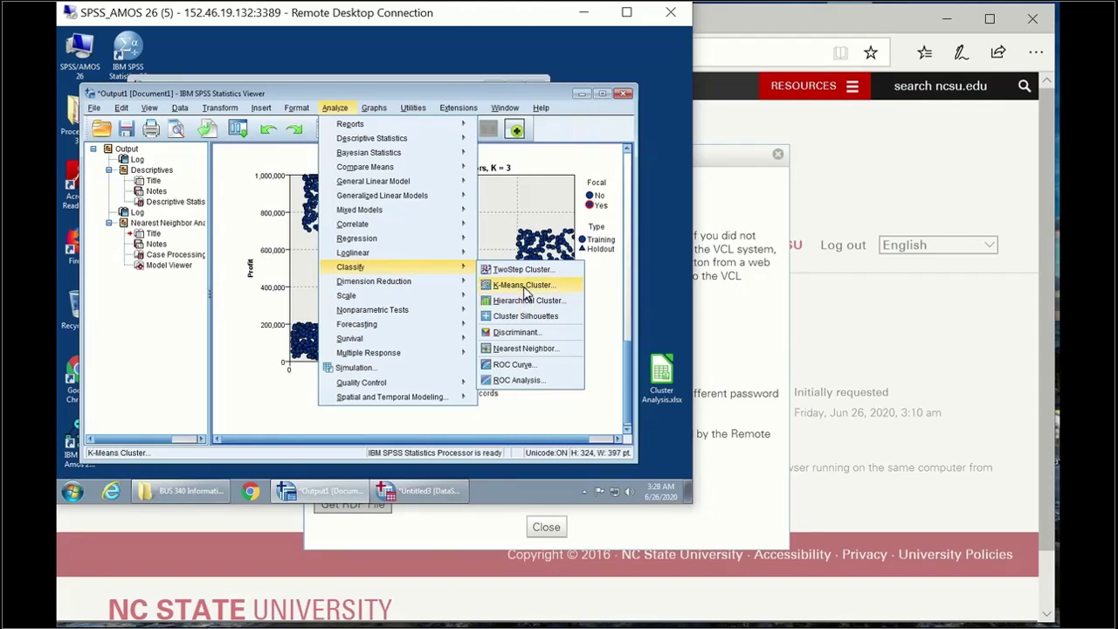
{"action": "left_click", "coordinate": [524, 286]}
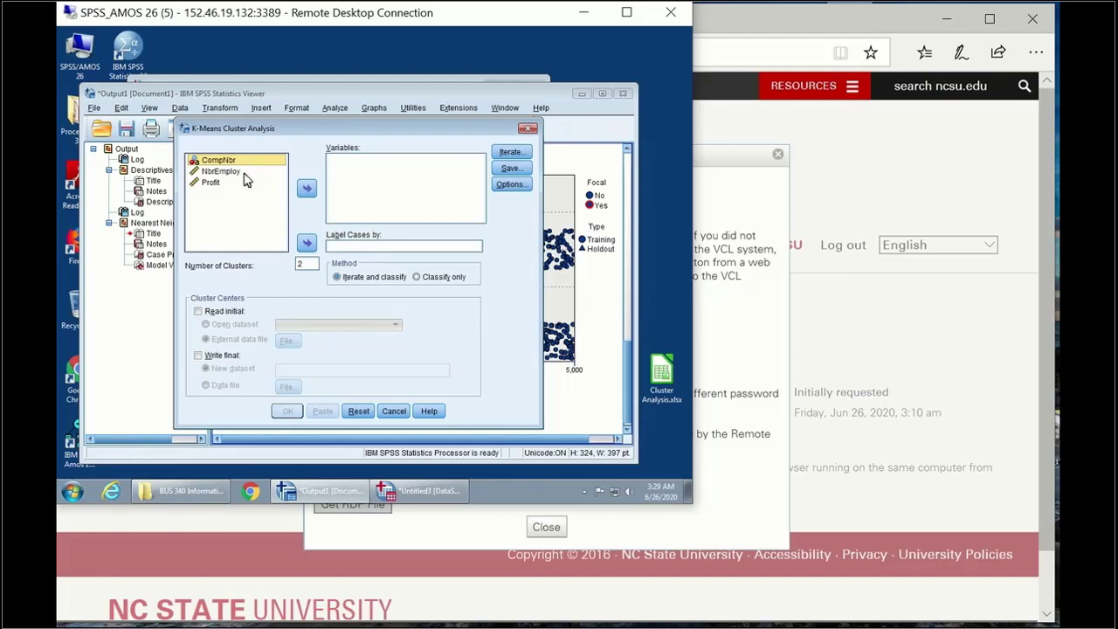
{"action": "left_click", "coordinate": [221, 172]}
{"action": "left_click", "coordinate": [306, 187]}
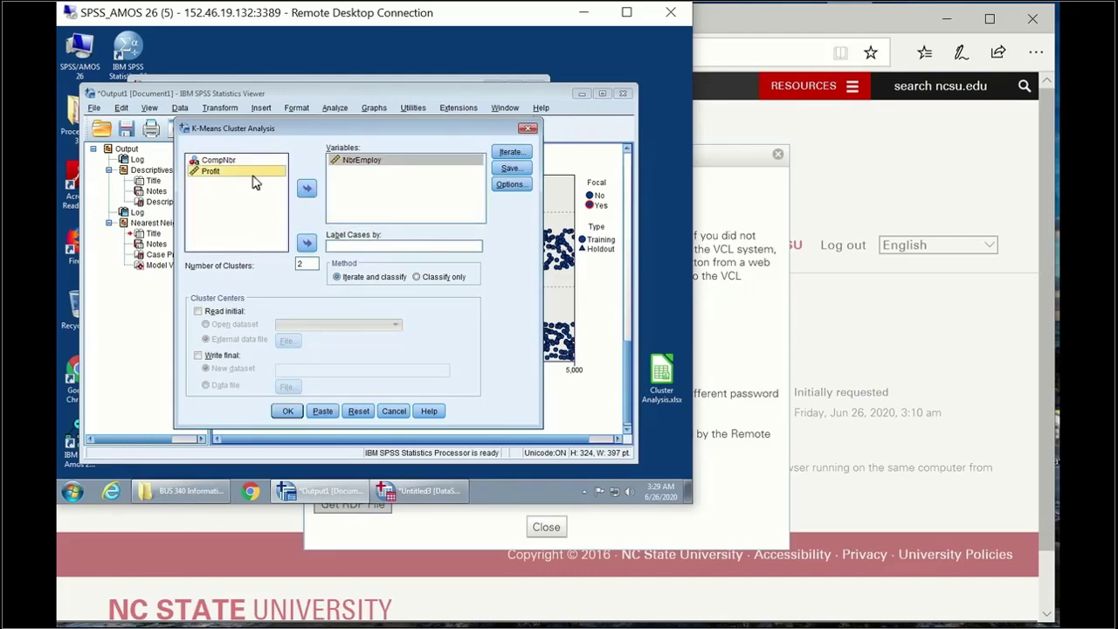
{"action": "left_click", "coordinate": [305, 188]}
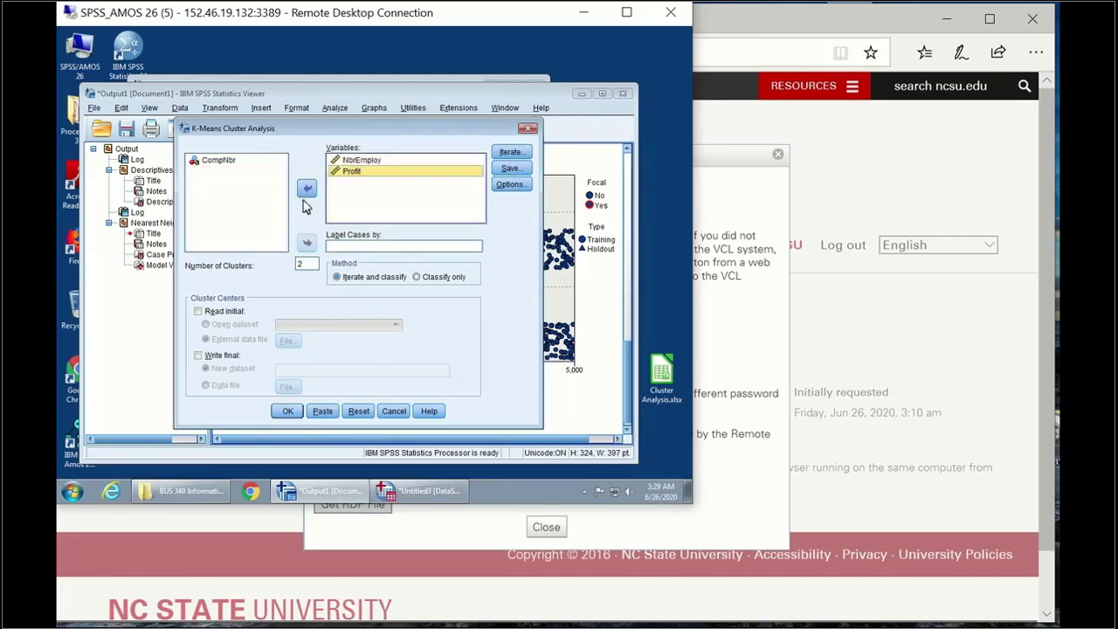
{"action": "left_click", "coordinate": [308, 267]}
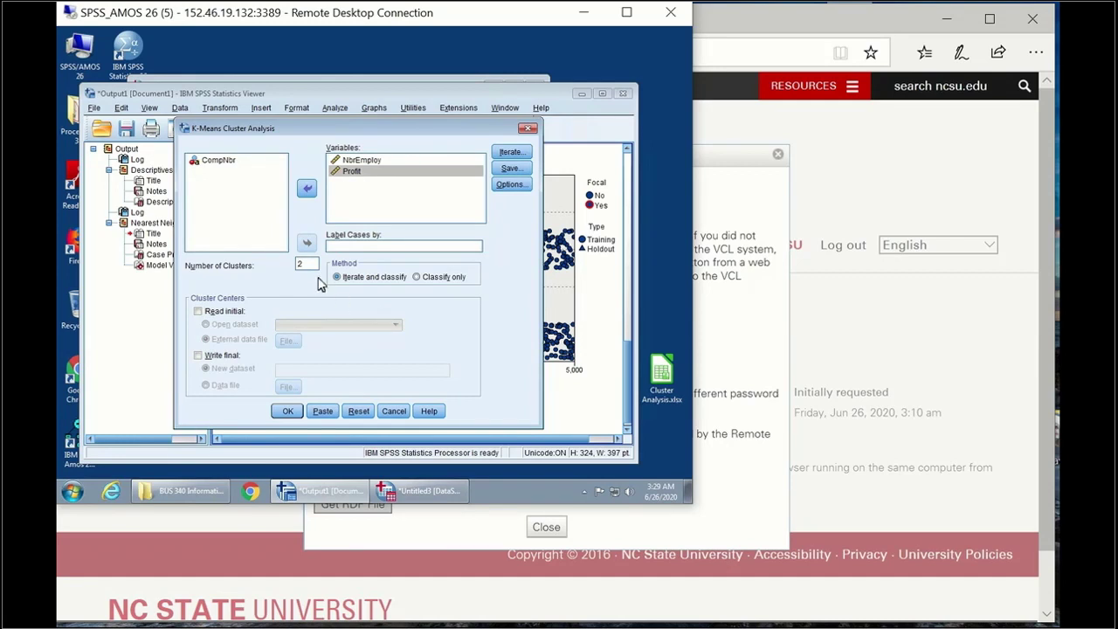
{"action": "left_click_drag", "start_coordinate": [303, 263], "coordinate": [295, 263]}
{"action": "type", "text": "5"}
{"action": "left_click", "coordinate": [284, 411]}
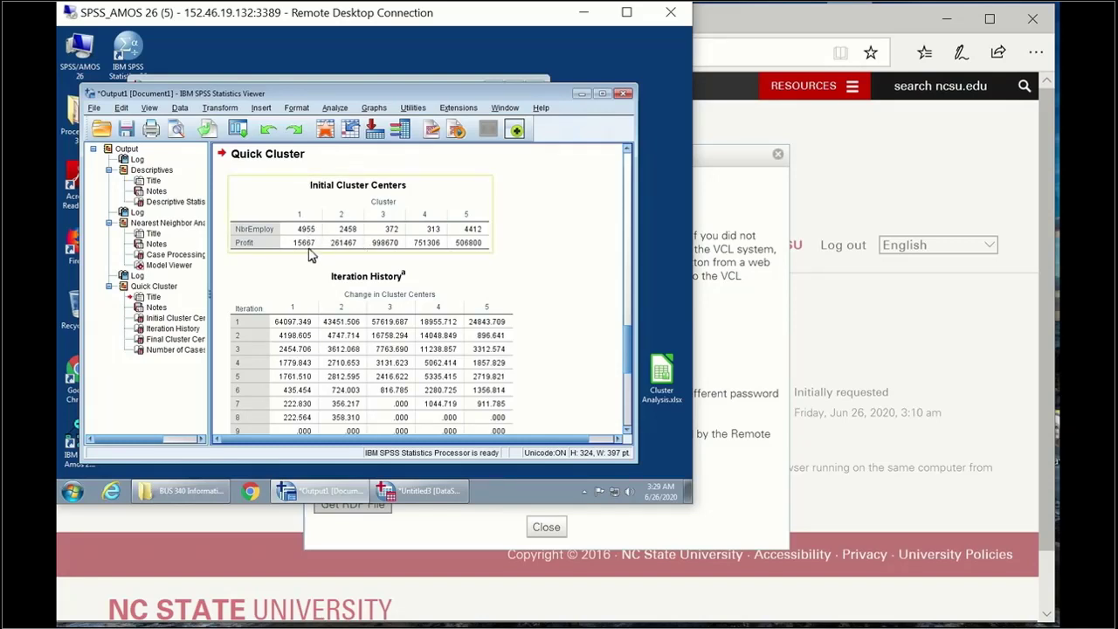
Examine the Quick Cluster tables from the initial to the final cluster centers and compare them with the Predictor Space chart
{"action": "scroll", "coordinate": [319, 256], "scroll_direction": "down", "scroll_amount": 1}
{"action": "scroll", "coordinate": [319, 256], "scroll_direction": "down", "scroll_amount": 5}
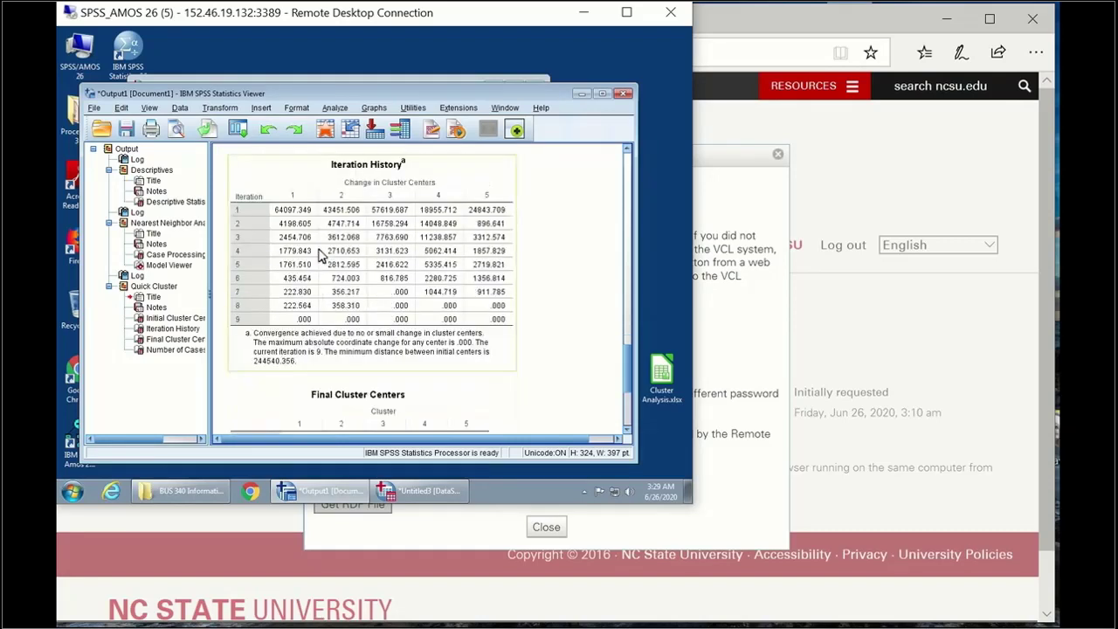
{"action": "scroll", "coordinate": [319, 256], "scroll_direction": "down", "scroll_amount": 1}
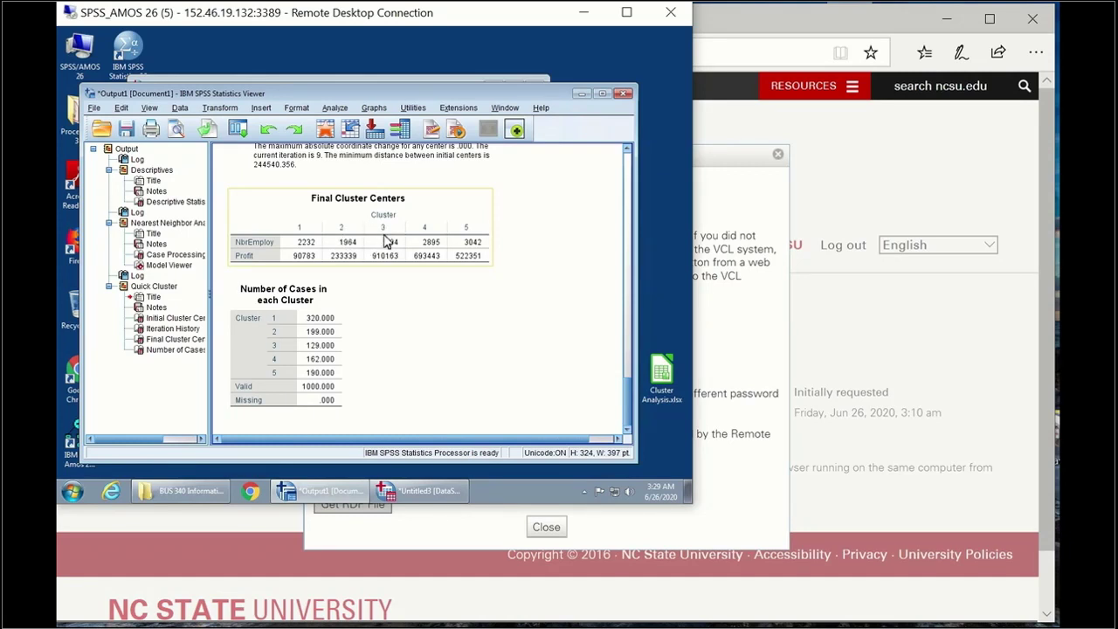
{"action": "scroll", "coordinate": [463, 286], "scroll_direction": "up", "scroll_amount": 3}
{"action": "scroll", "coordinate": [463, 286], "scroll_direction": "up", "scroll_amount": 10}
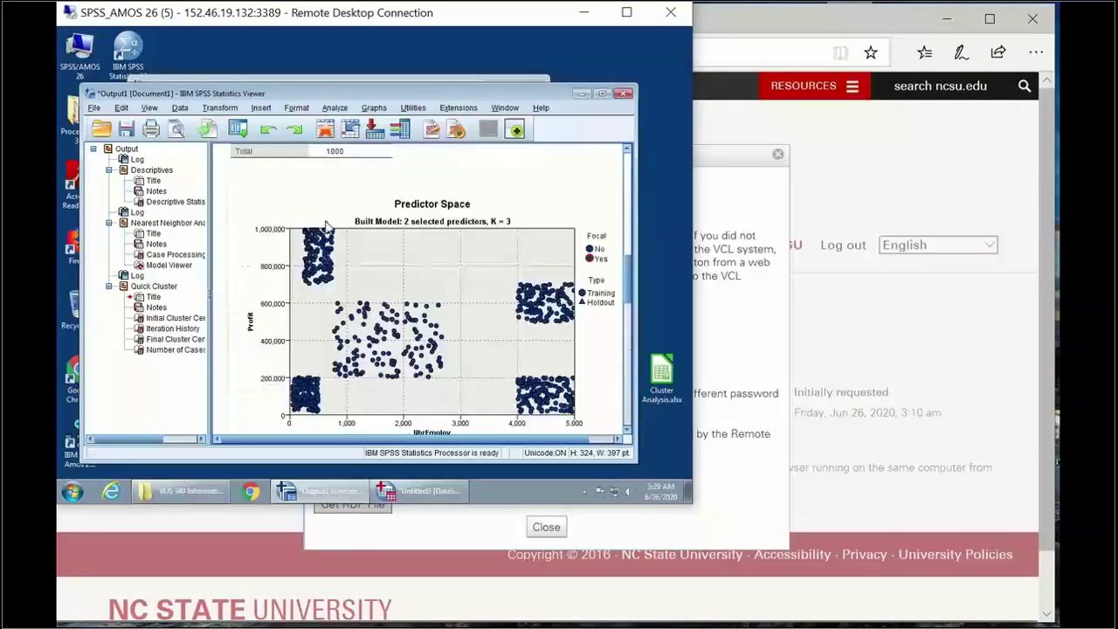
{"action": "scroll", "coordinate": [405, 293], "scroll_direction": "down", "scroll_amount": 10}
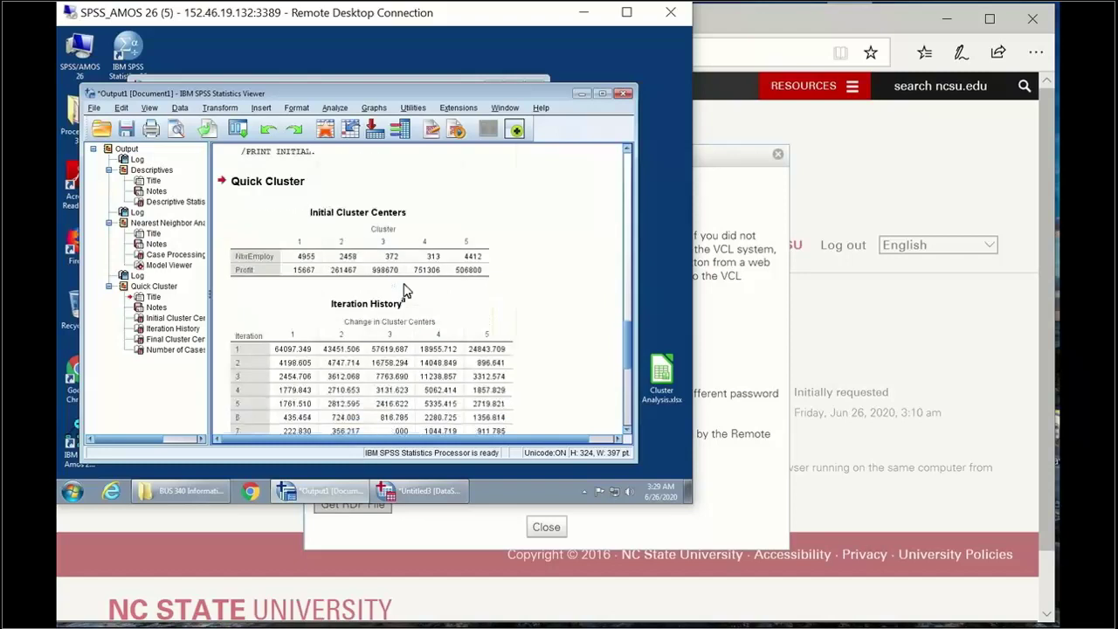
{"action": "scroll", "coordinate": [404, 292], "scroll_direction": "down", "scroll_amount": 2}
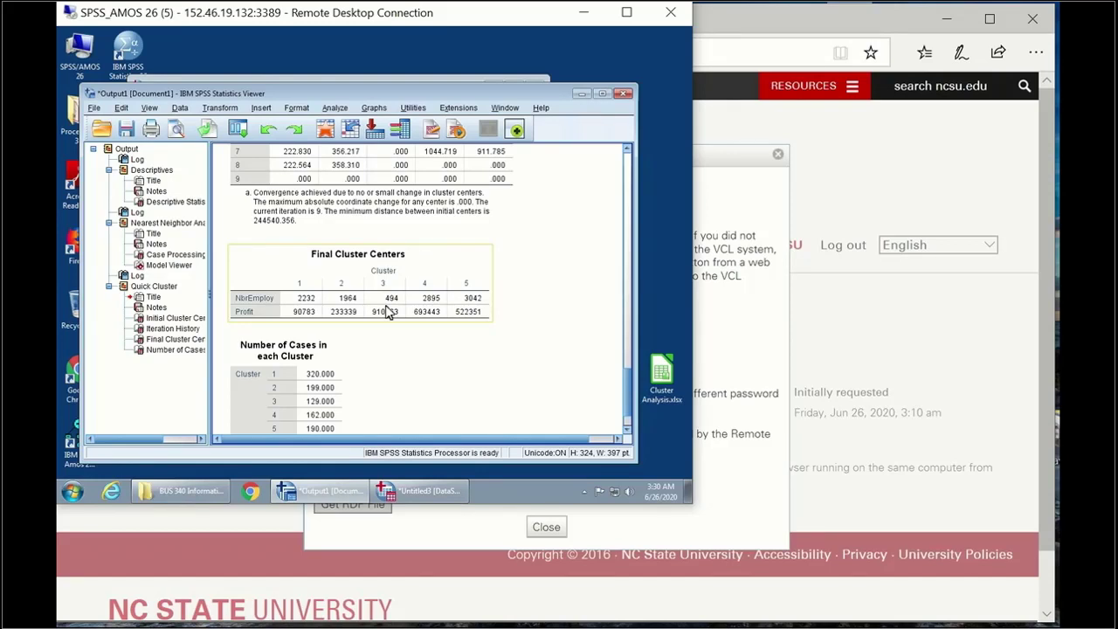
{"action": "left_click", "coordinate": [626, 293]}
{"action": "left_click", "coordinate": [627, 293]}
{"action": "left_click_drag", "start_coordinate": [627, 298], "coordinate": [622, 374]}
{"action": "left_click", "coordinate": [624, 375]}
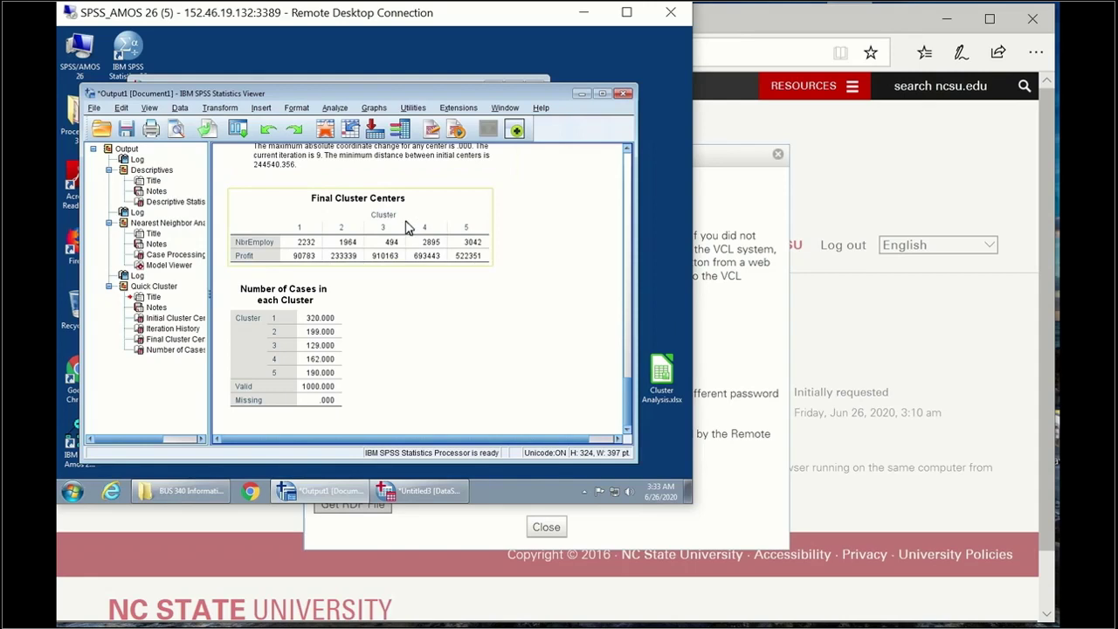
Check which file types are offered for saving the output document, and leave without saving
{"action": "scroll", "coordinate": [407, 227], "scroll_direction": "up", "scroll_amount": 10}
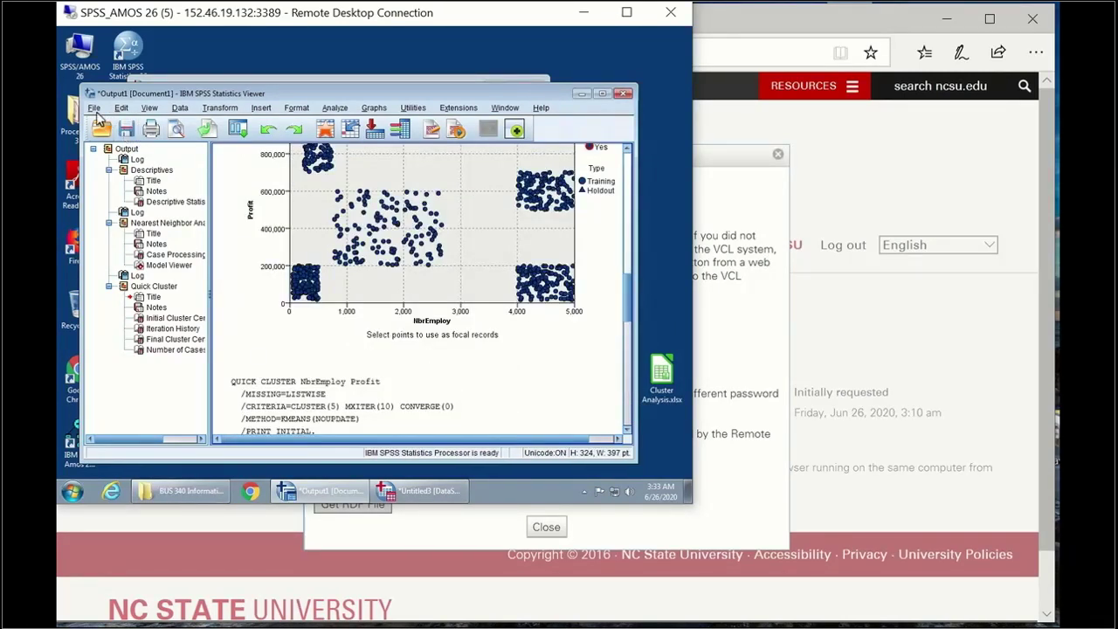
{"action": "left_click", "coordinate": [95, 108]}
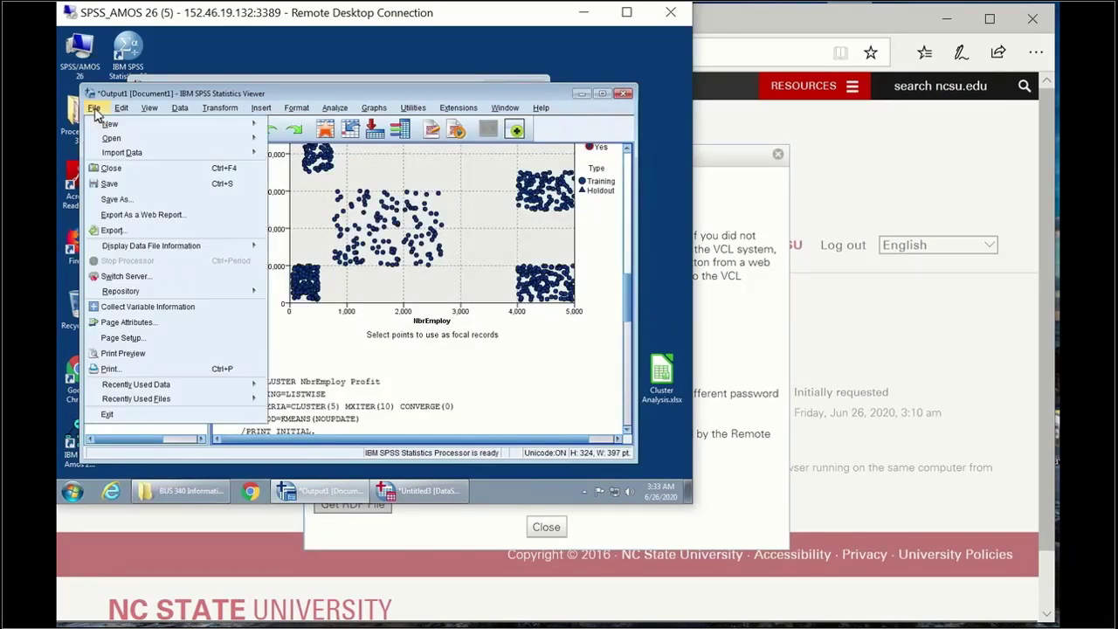
{"action": "left_click", "coordinate": [127, 203]}
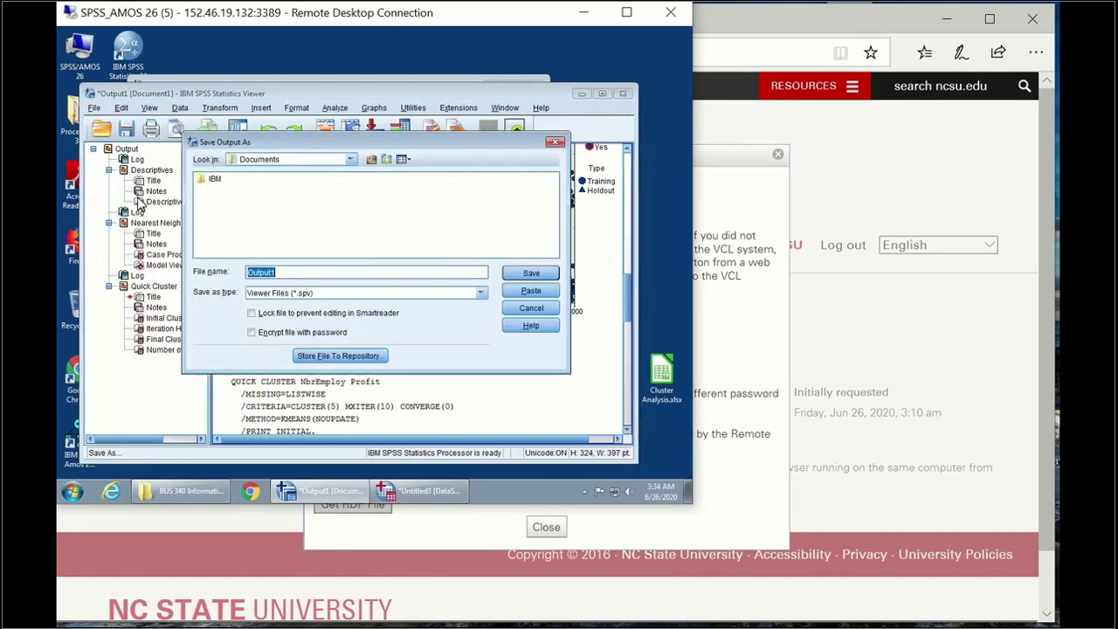
{"action": "left_click", "coordinate": [482, 295]}
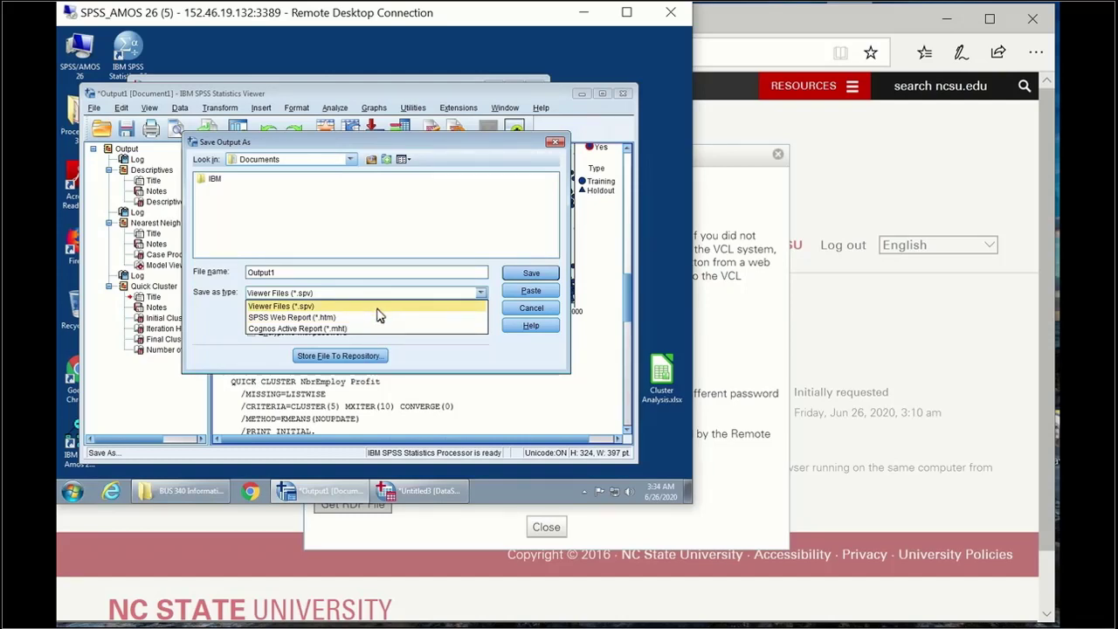
{"action": "left_click", "coordinate": [556, 142]}
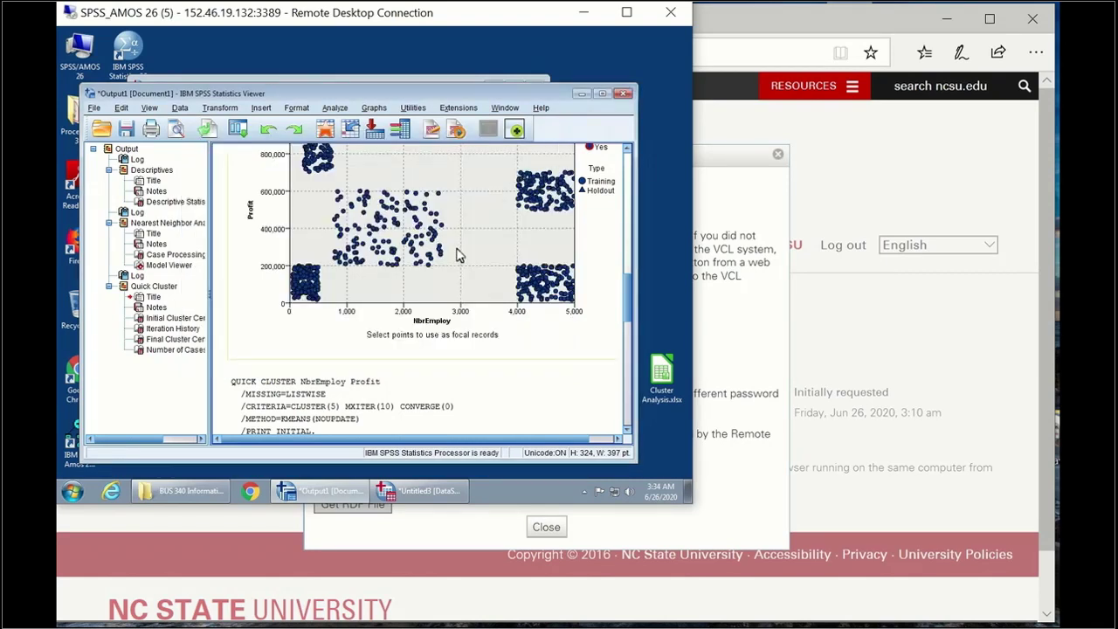
Review the whole output from the command log to the cluster case counts, and close the output viewer without saving
{"action": "scroll", "coordinate": [452, 257], "scroll_direction": "up", "scroll_amount": 10}
{"action": "scroll", "coordinate": [453, 257], "scroll_direction": "up", "scroll_amount": 5}
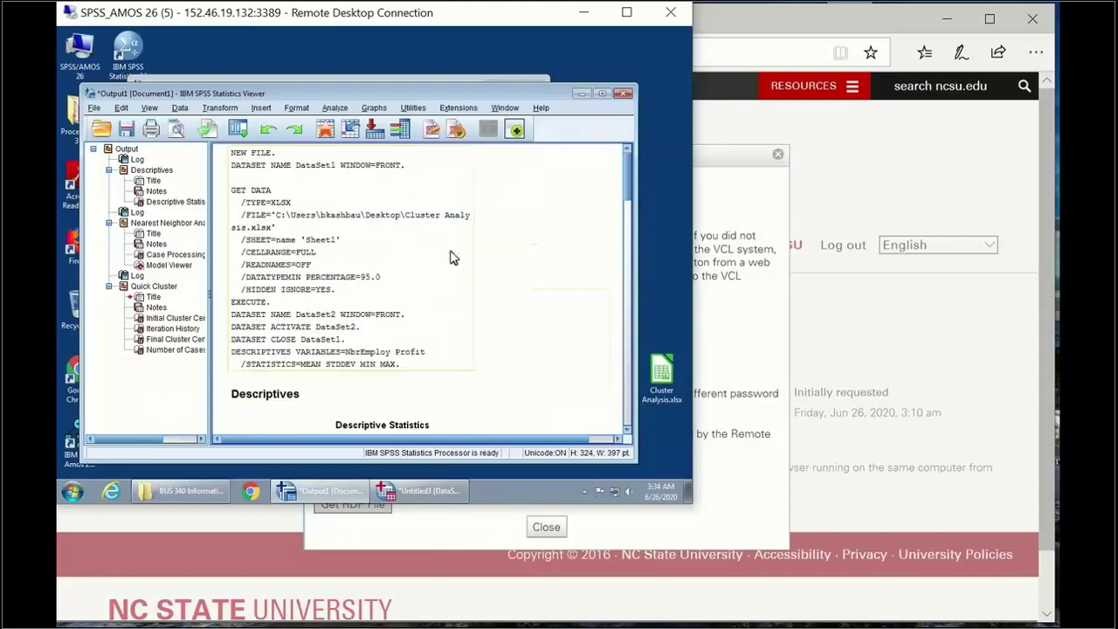
{"action": "scroll", "coordinate": [453, 257], "scroll_direction": "down", "scroll_amount": 15}
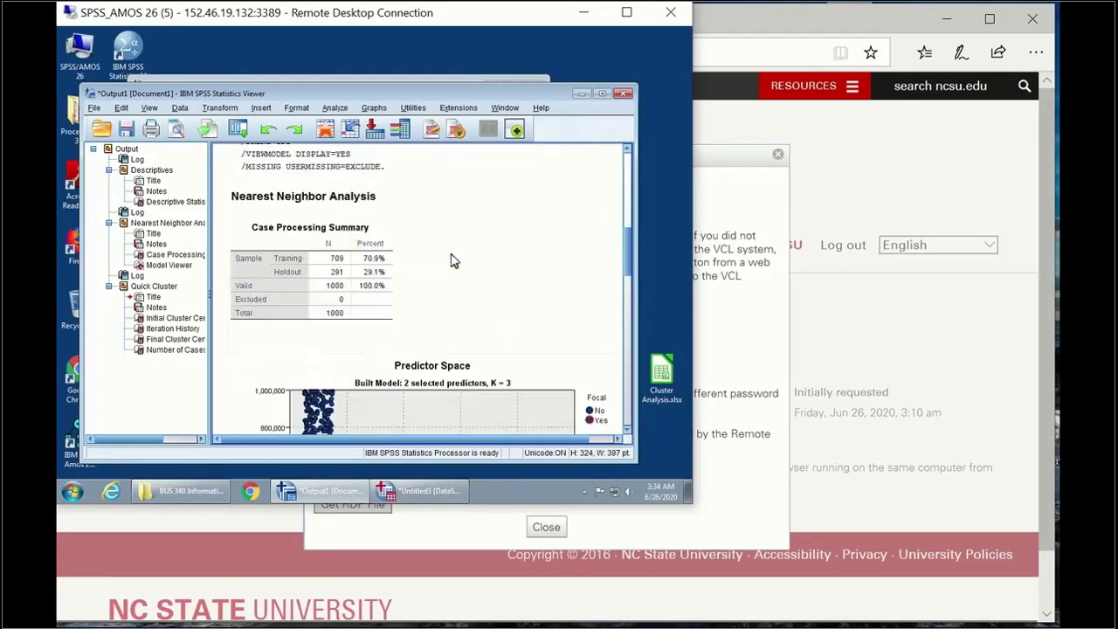
{"action": "scroll", "coordinate": [453, 263], "scroll_direction": "down", "scroll_amount": 5}
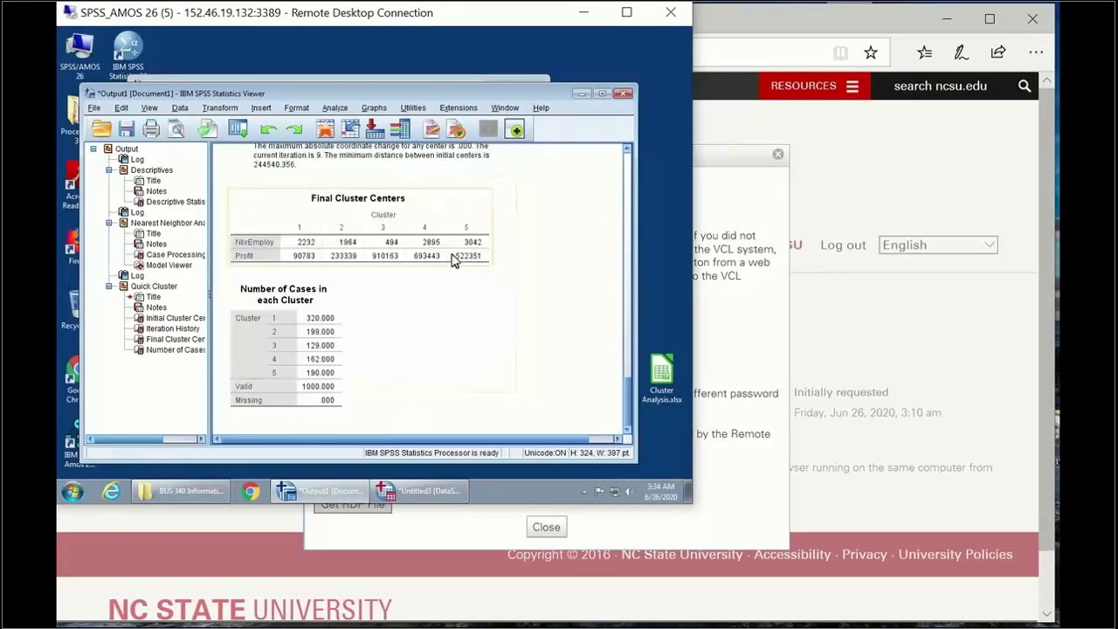
{"action": "left_click", "coordinate": [623, 93]}
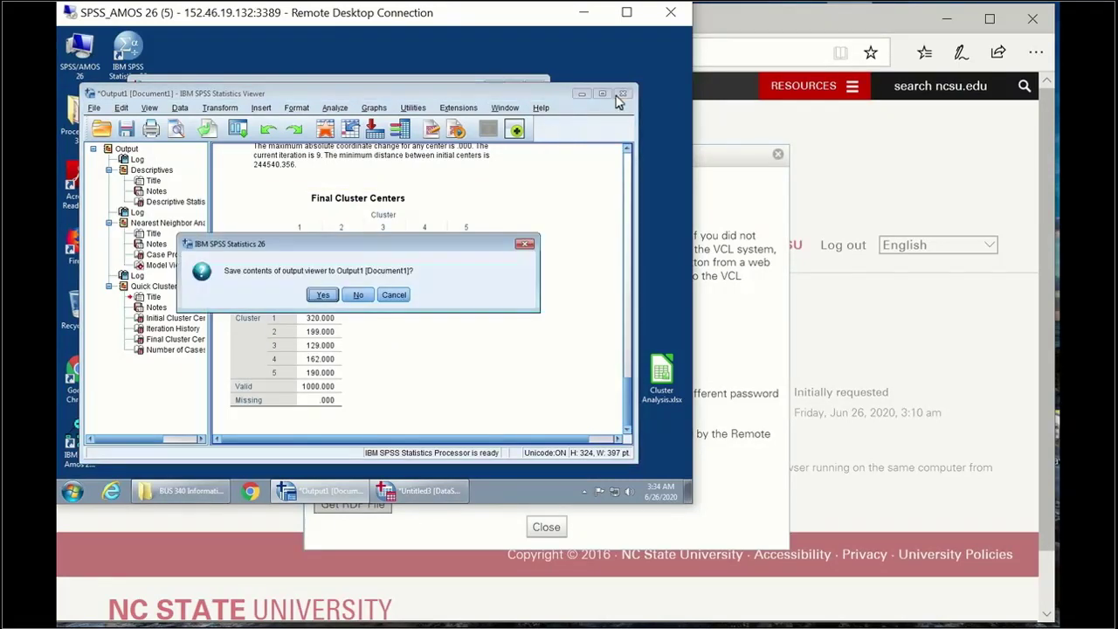
{"action": "left_click", "coordinate": [359, 297]}
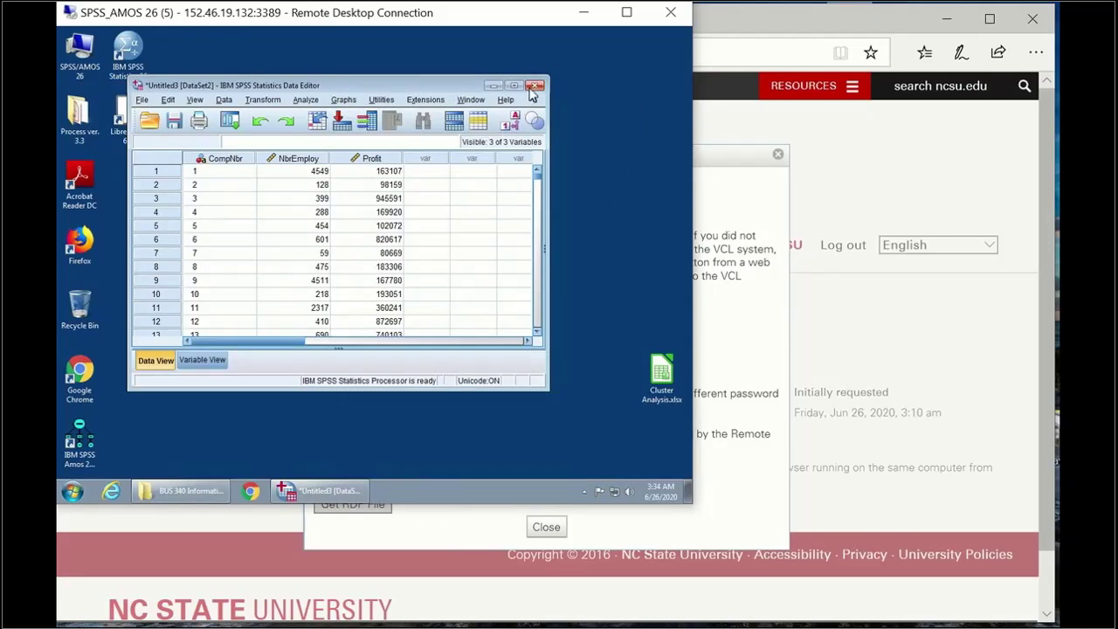
Exit SPSS Statistics by closing the last data editor window, discarding the changes to DataSet2
{"action": "left_click", "coordinate": [534, 86]}
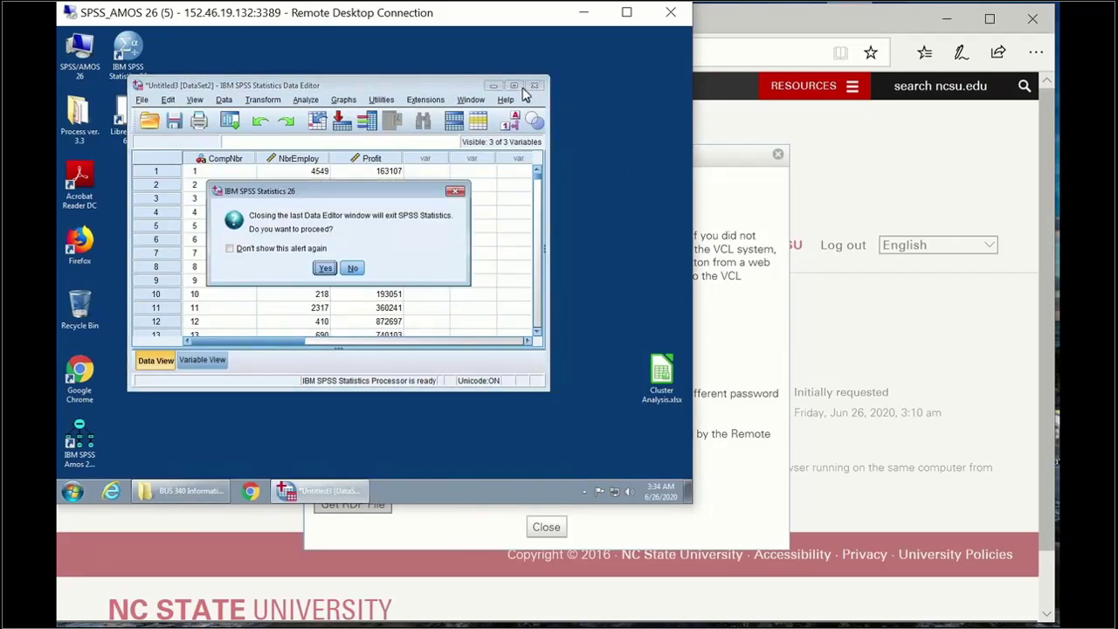
{"action": "left_click", "coordinate": [353, 269]}
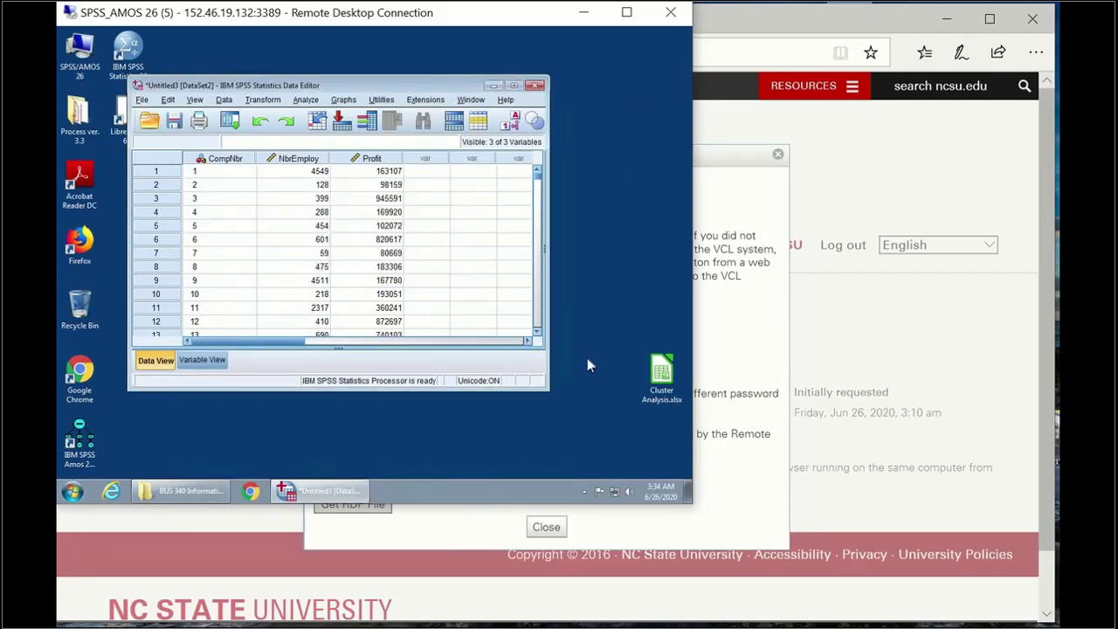
{"action": "left_click", "coordinate": [536, 87]}
{"action": "left_click", "coordinate": [352, 267]}
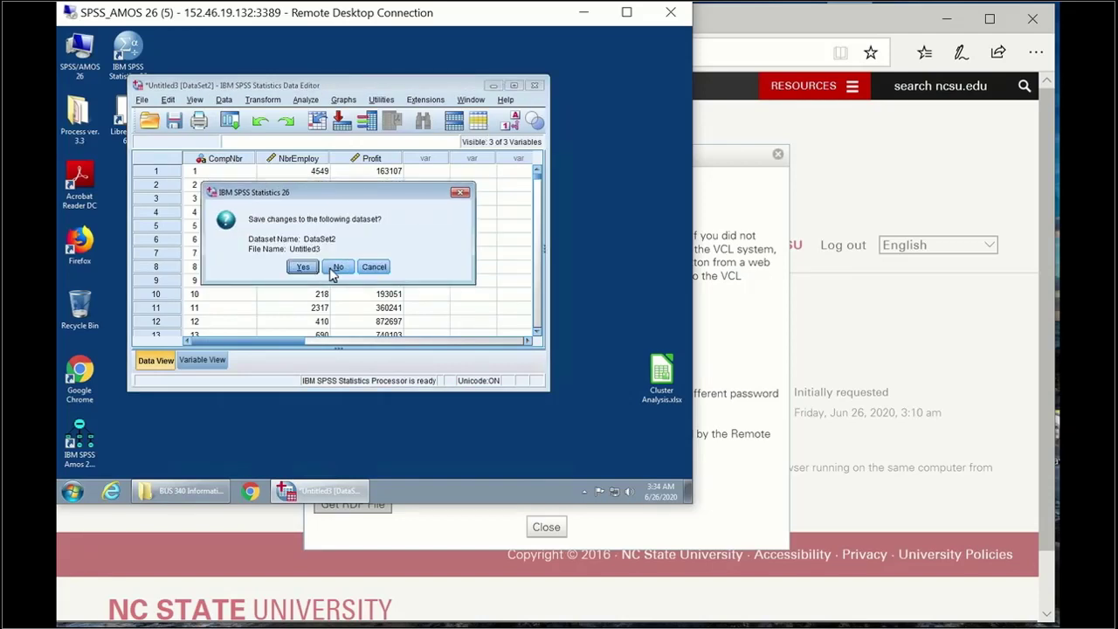
{"action": "left_click", "coordinate": [339, 268]}
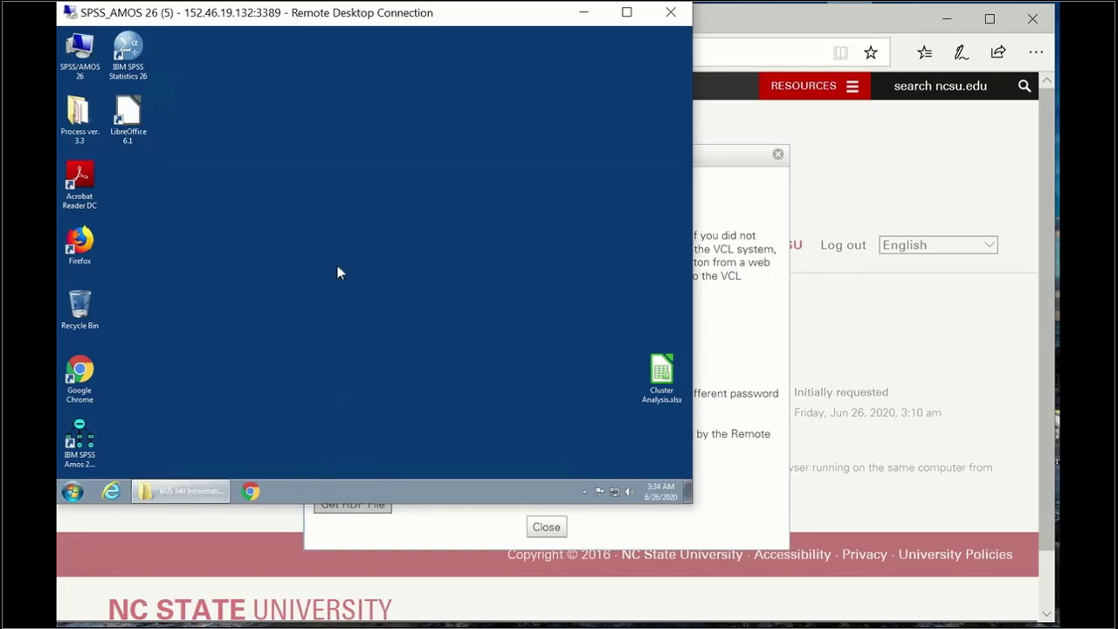
Delete the file Cluster Analysis.xlsx from the remote desktop
{"action": "left_click_drag", "start_coordinate": [662, 386], "coordinate": [463, 316]}
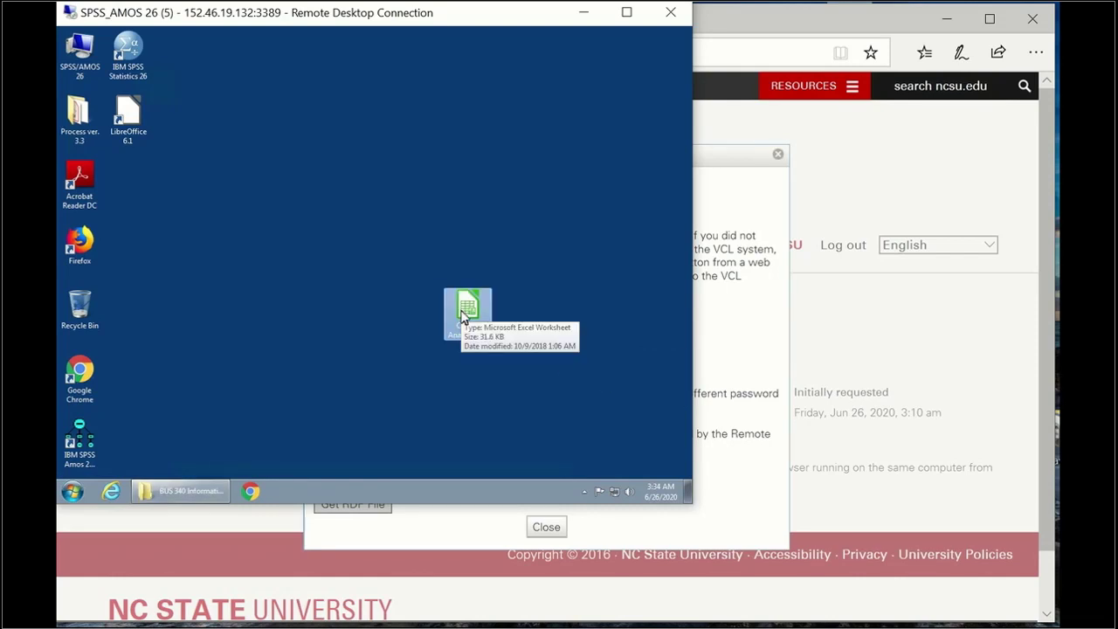
{"action": "key", "text": "Delete"}
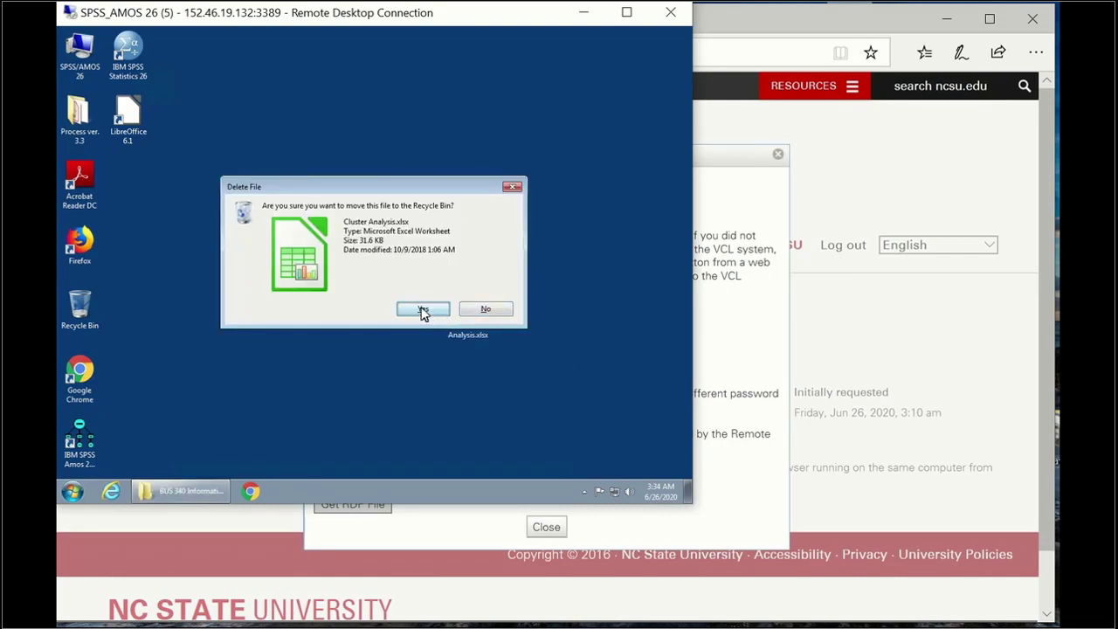
{"action": "left_click", "coordinate": [423, 311]}
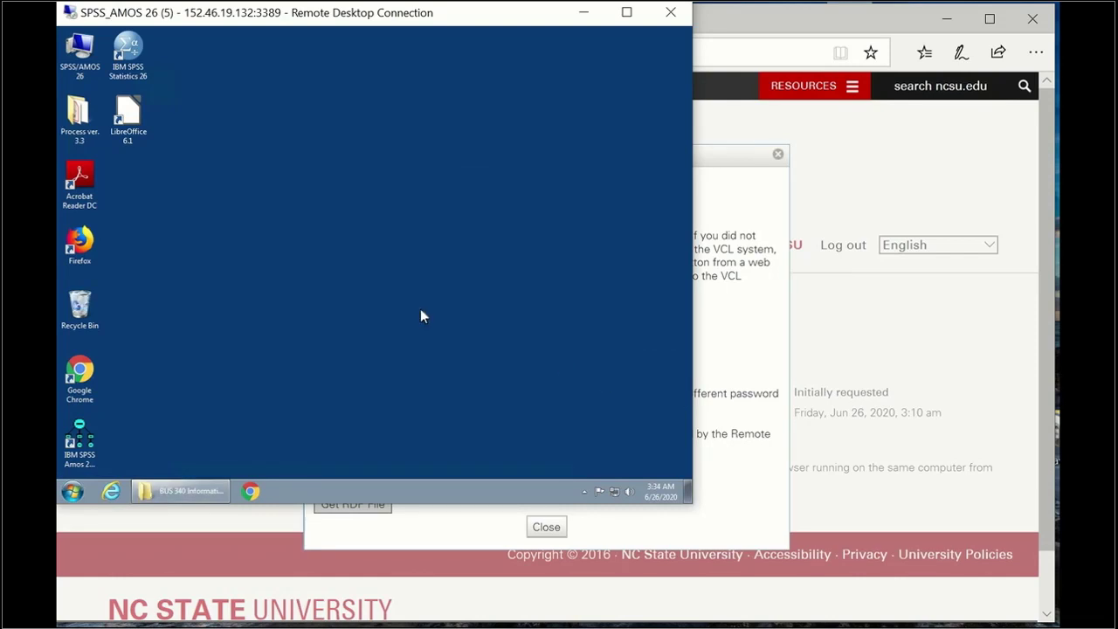
Disconnect the remote desktop session and dismiss the VCL reservation's connection details in the browser
{"action": "left_click", "coordinate": [668, 15]}
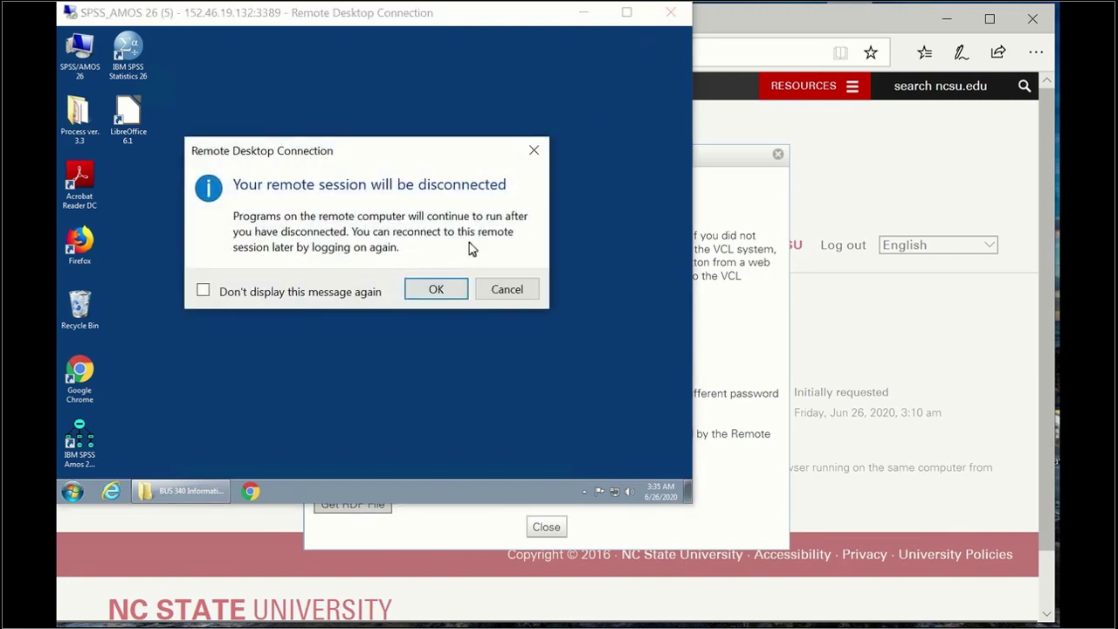
{"action": "left_click", "coordinate": [437, 291]}
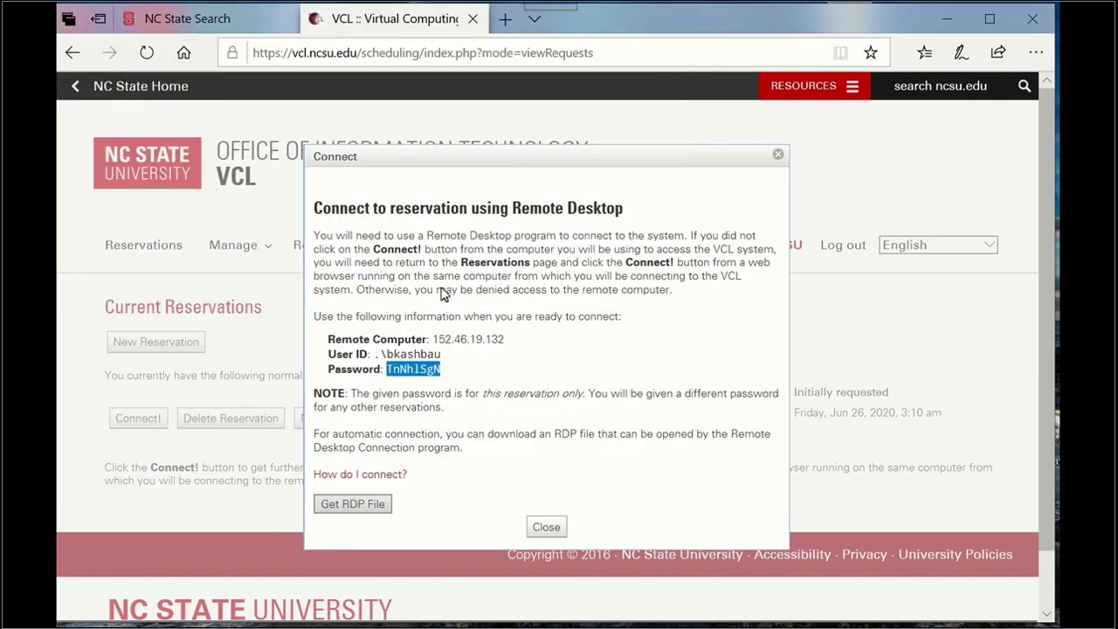
{"action": "left_click", "coordinate": [542, 528]}
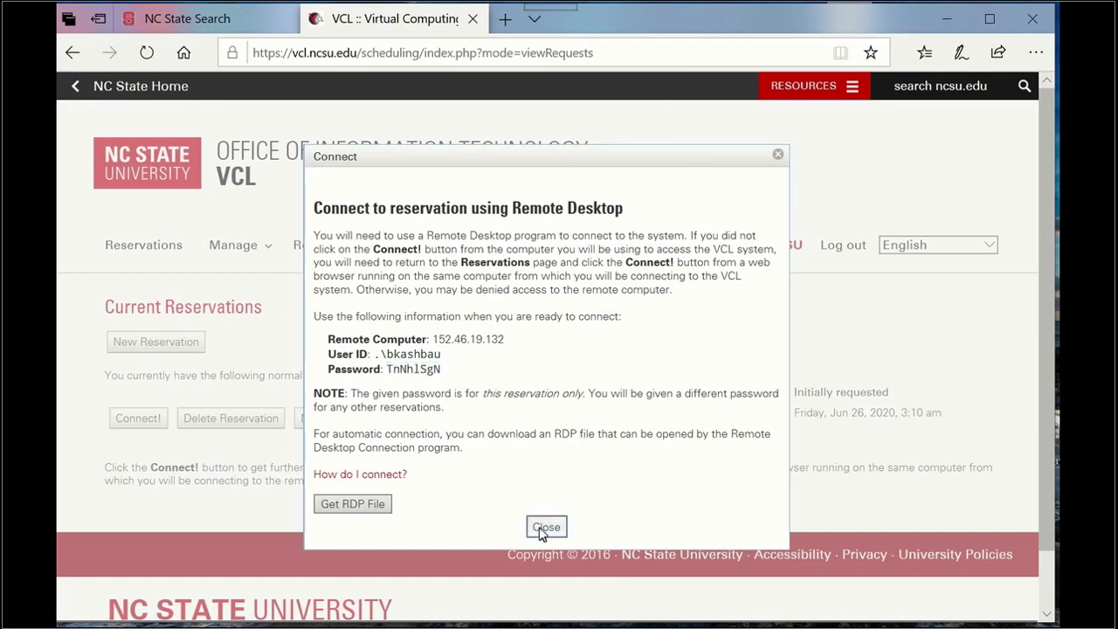